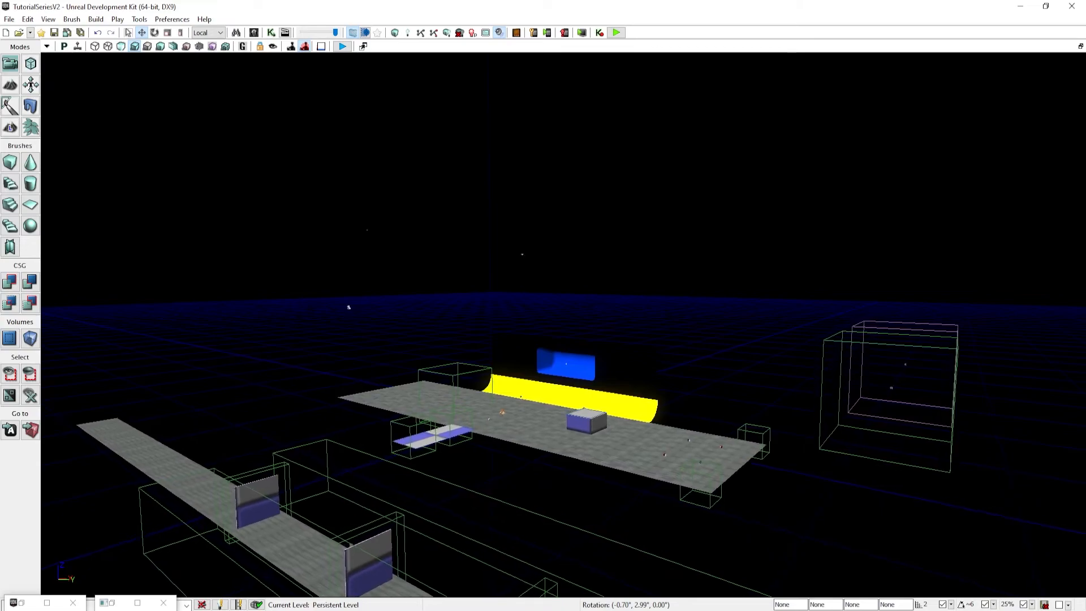
- Paste the copied SceneCaptureCubeMapActor into the level above the arena floor and review its capture properties
scroll(563, 325, "up", 2)
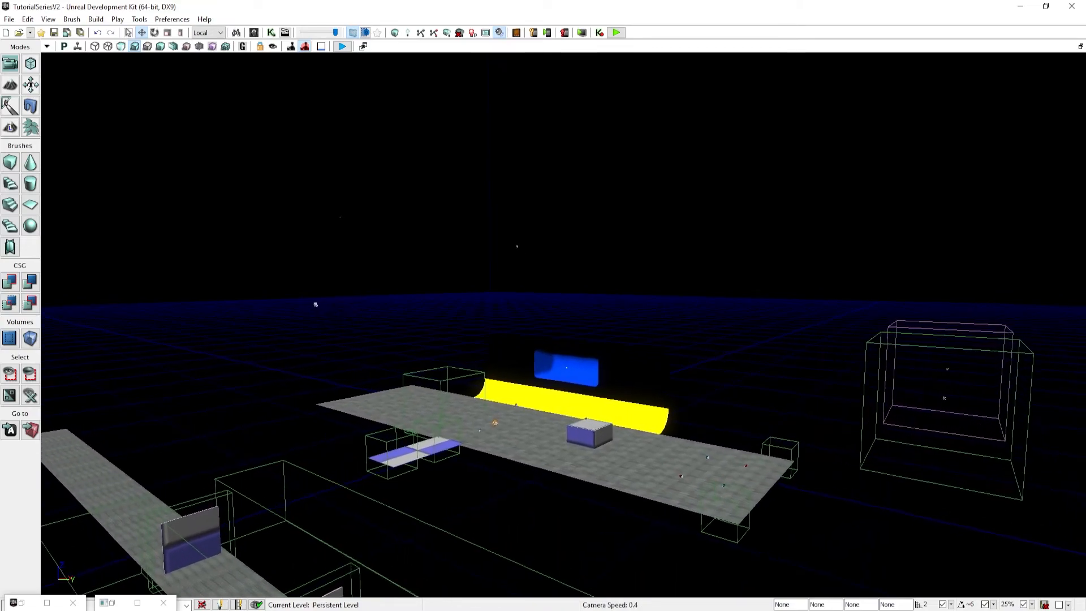
mouse_move(563, 324)
right_mouse_down()
mouse_move(576, 330)
mouse_move(555, 339)
right_mouse_up()
scroll(554, 339, "down", 1)
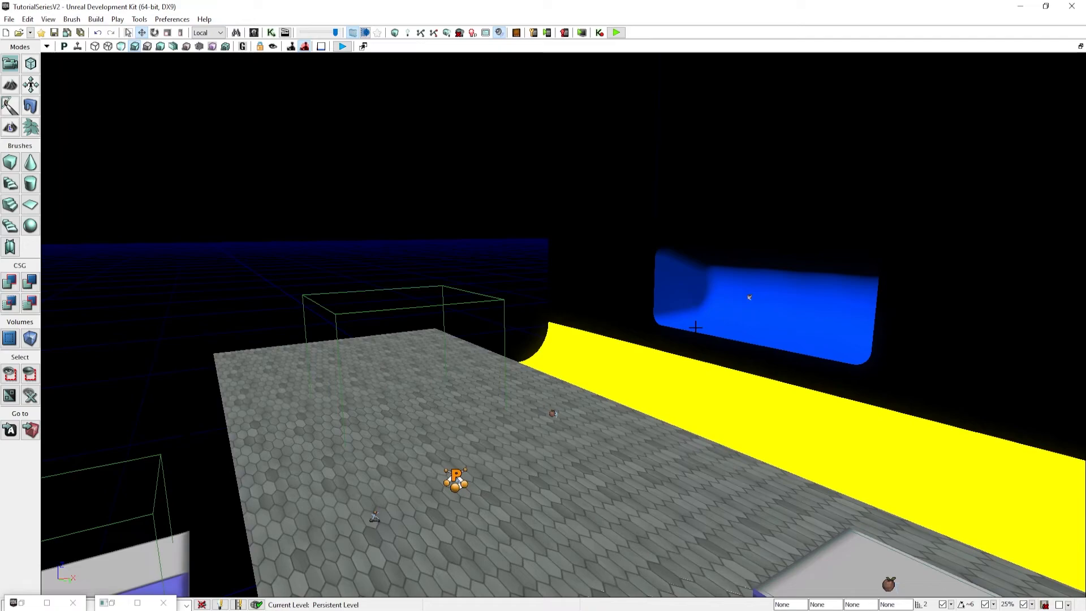
right_click_drag(696, 328, 682, 335)
key("w")
scroll(682, 335, "down", 5)
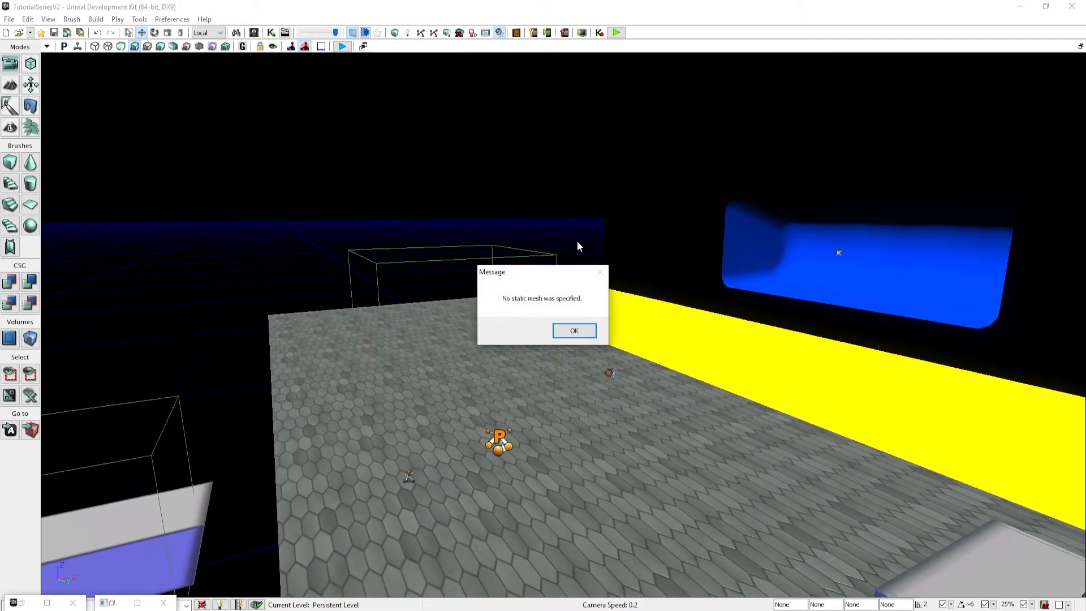
left_click(578, 329)
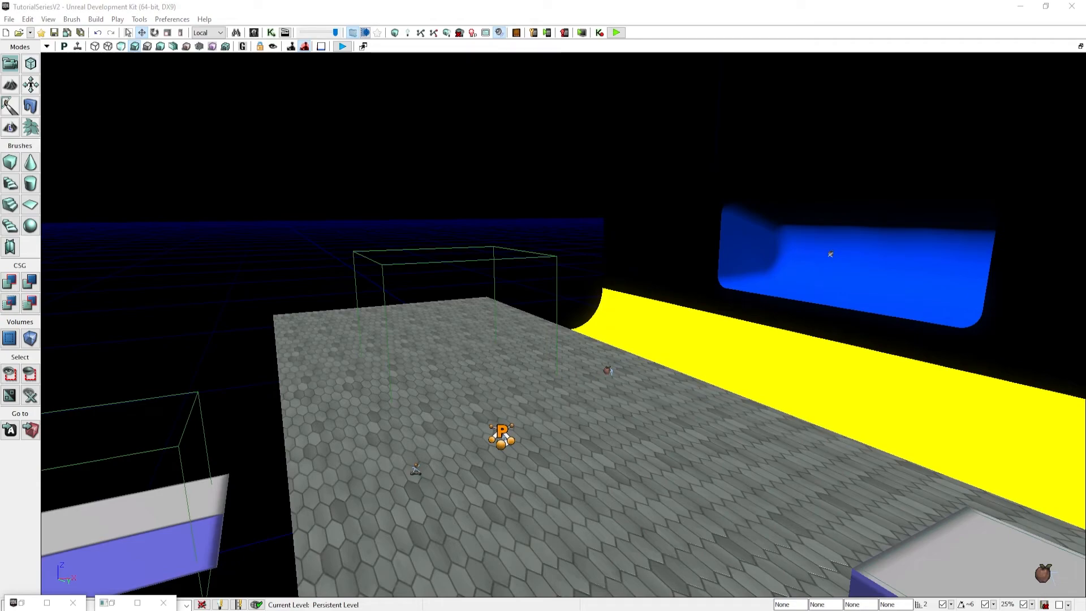
right_click_drag(214, 243, 221, 241)
key("ctrl+v")
right_click_drag(439, 313, 439, 303)
key("w")
double_click(430, 425)
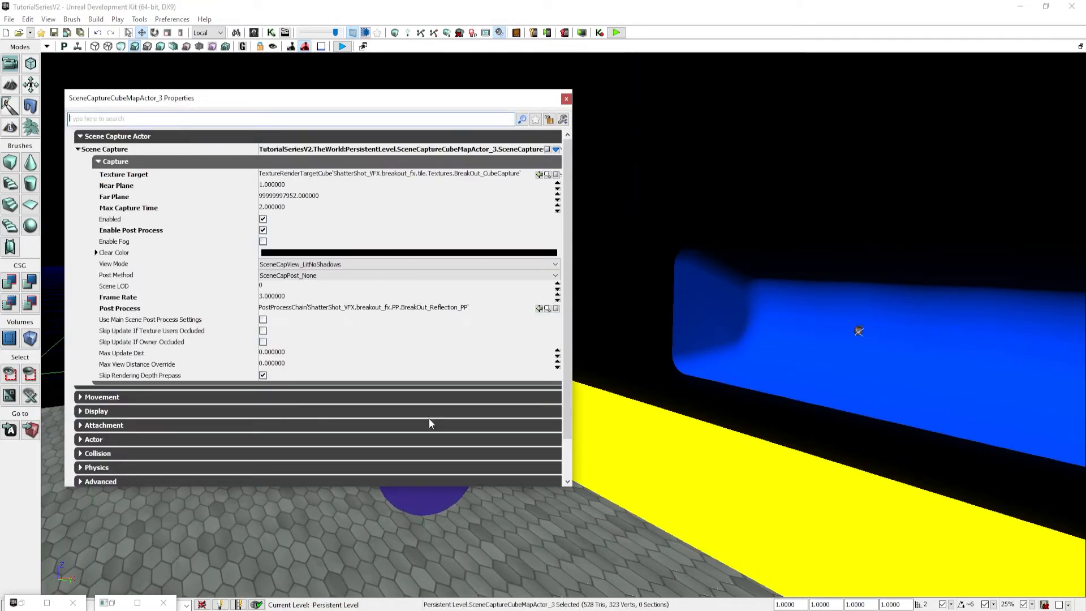
left_click(567, 100)
- Add a BreakoutFloor_TA actor at the arena floor and assign the TutorialSeriesV2.Plane static mesh to it
left_click(470, 265)
right_click_drag(470, 266, 468, 263)
key("s")
left_click(486, 399)
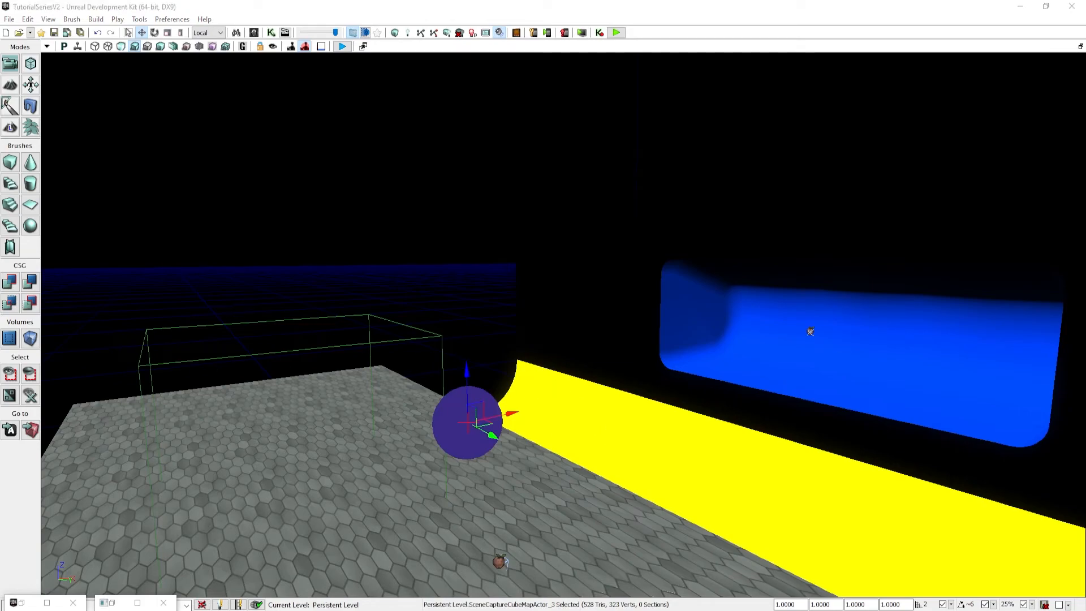
right_click_drag(563, 324, 524, 369)
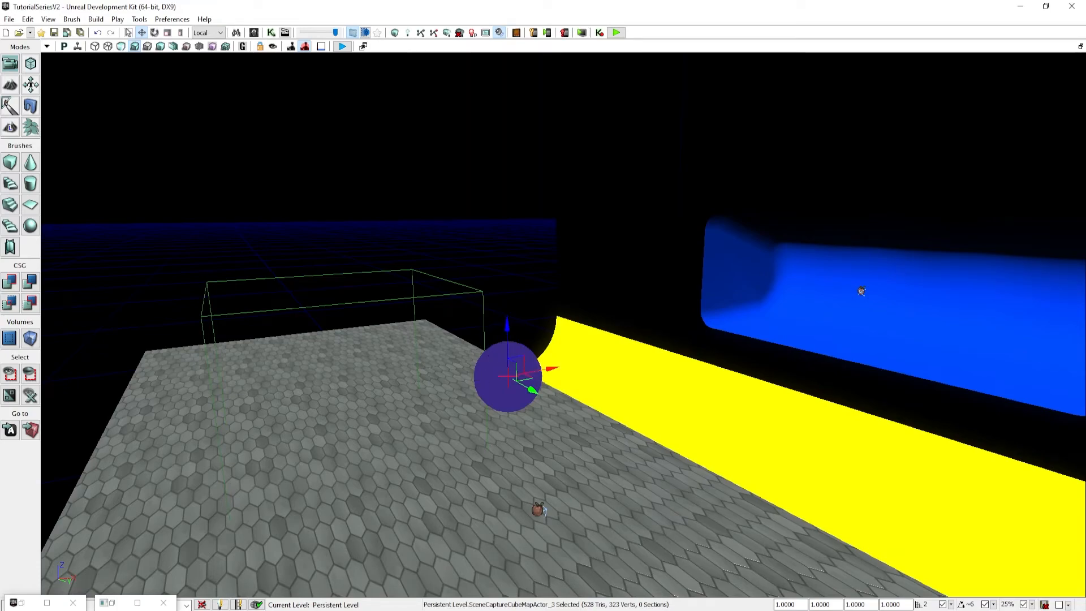
right_click_drag(459, 245, 551, 241)
left_click(509, 419)
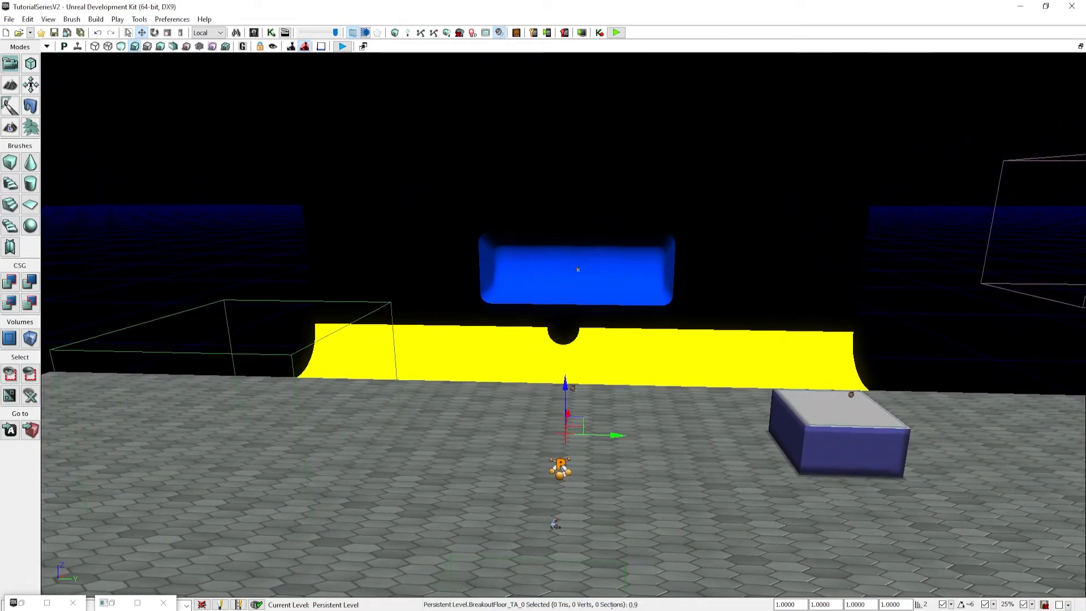
right_click_drag(509, 419, 476, 447)
key("F4")
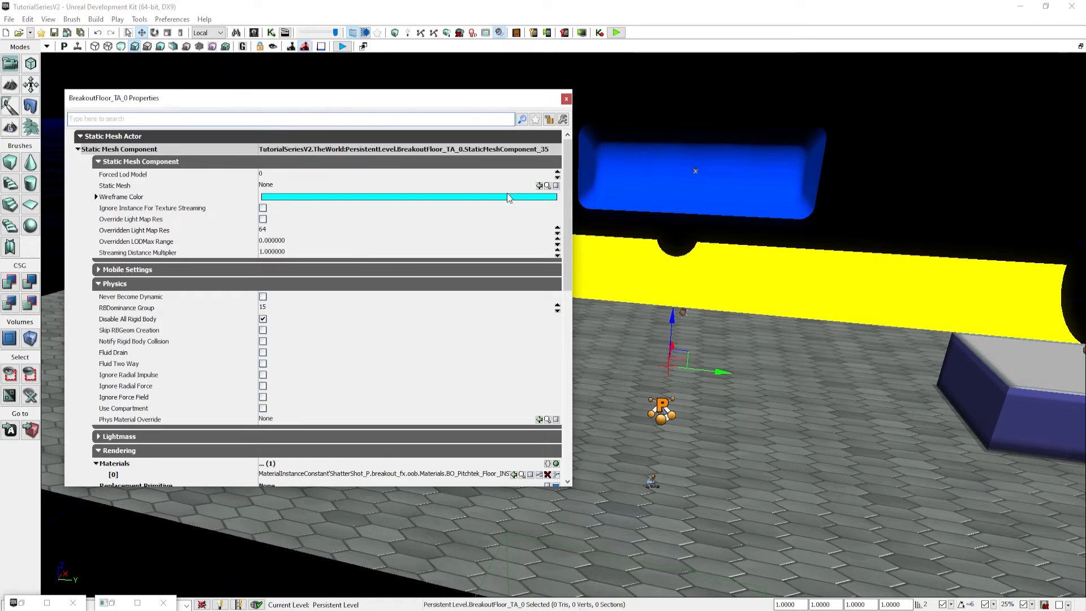
left_click(540, 186)
left_click(566, 99)
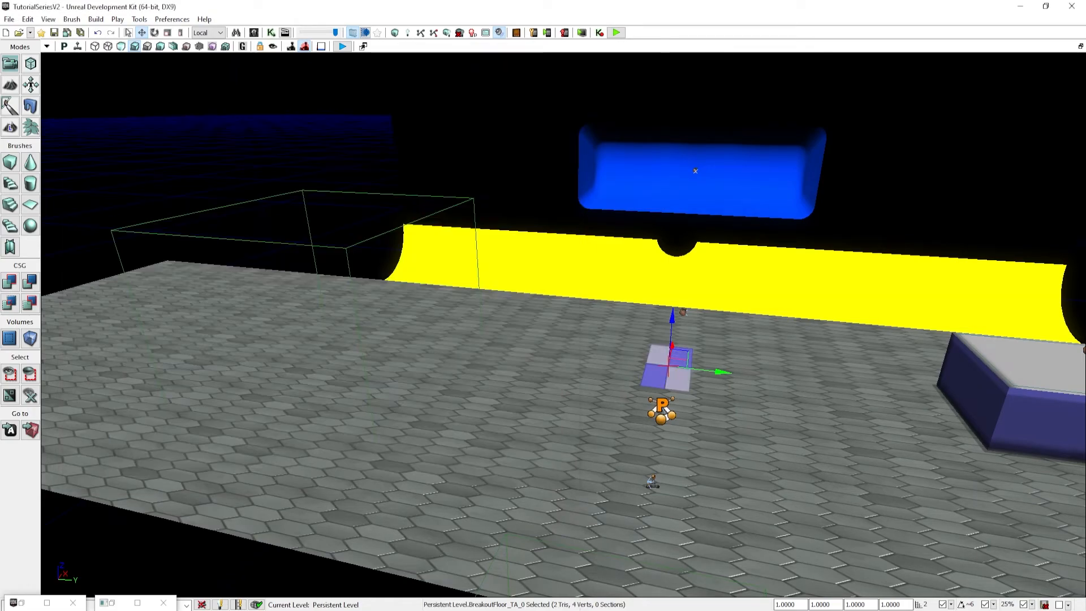
- Scale the breakout floor plane non-uniformly to about 55.52 and 99.45 so it covers the arena floor
key("s")
right_click_drag(664, 359, 708, 356)
key("space")
key("space")
key("space")
key("s")
left_click_drag(505, 384, 529, 371)
key("d")
right_click_drag(532, 356, 523, 349)
key("w")
left_click_drag(387, 343, 425, 333)
mouse_move(424, 332)
right_mouse_down()
mouse_move(385, 289)
mouse_move(433, 286)
mouse_move(412, 328)
right_mouse_up()
key("w")
key("s")
- Adjust the position of the enlarged breakout floor plane relative to the tiled arena floor
key("space")
left_click_drag(401, 362, 384, 383)
right_click_drag(383, 383, 354, 369)
key("a")
- Enable Hidden Editor for the breakout floor's static mesh component and save the current level
key("F4")
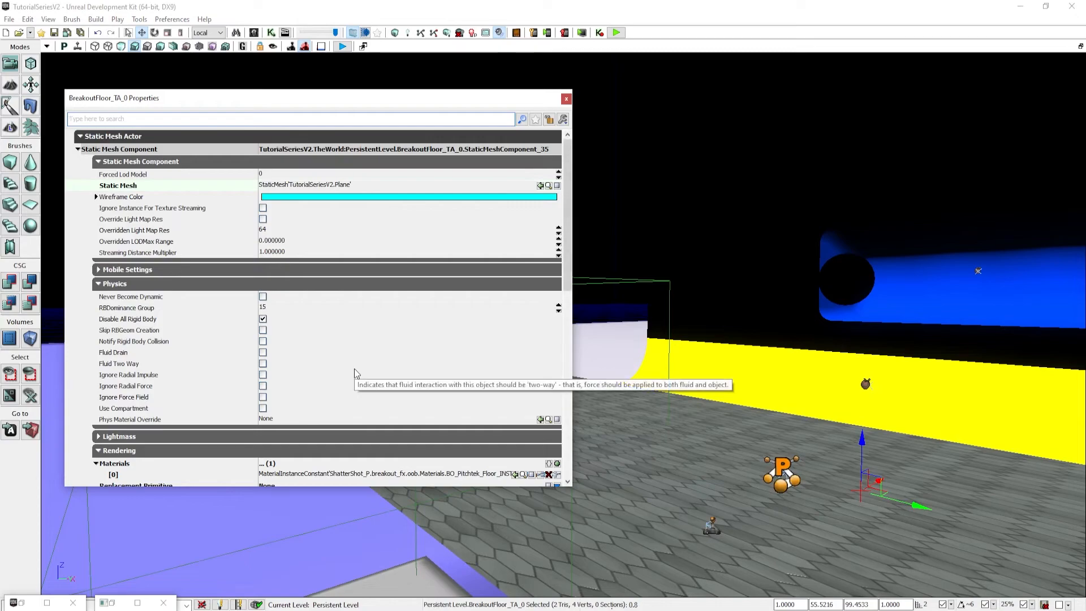
type("hid")
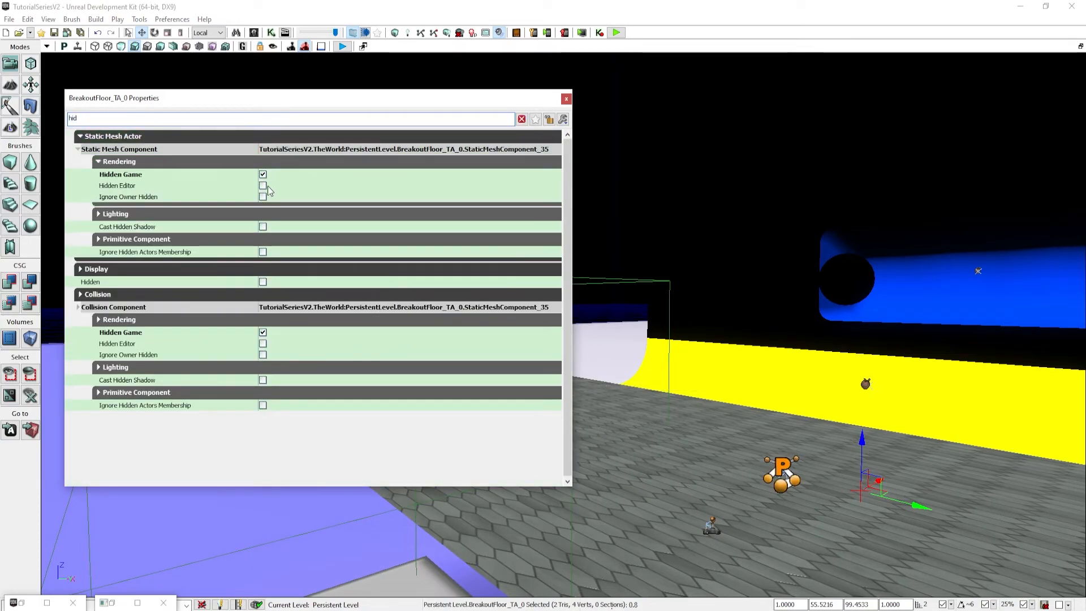
left_click(263, 185)
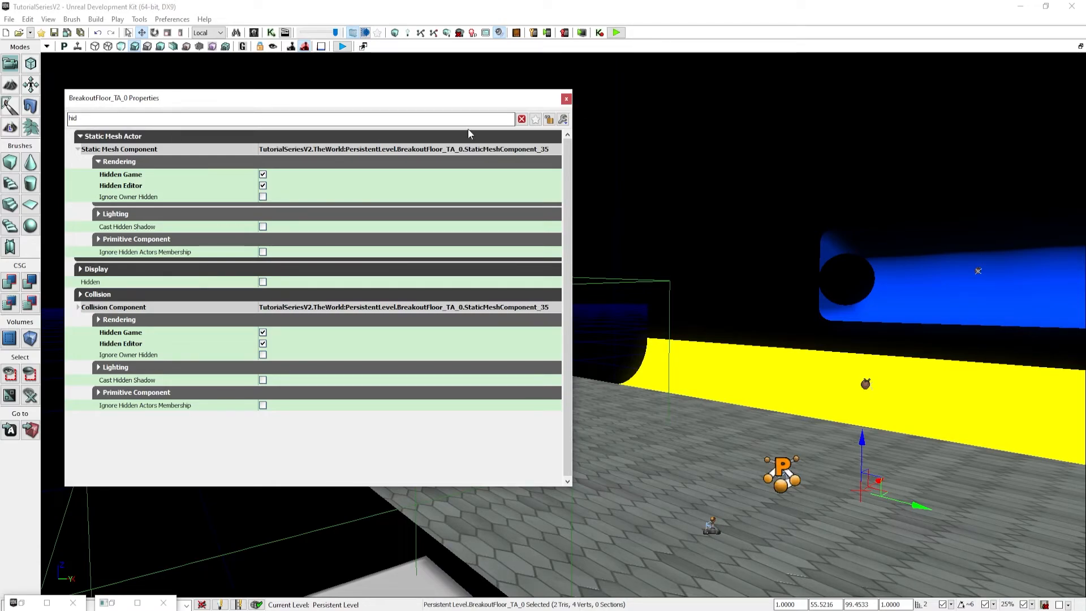
left_click(566, 99)
left_click(9, 19)
left_click(39, 58)
- Paste the copied BreakOutActor_Platform_TA actor into the level
left_click_drag(558, 317, 441, 317)
right_click_drag(442, 317, 640, 286)
key("a")
key("s")
right_click_drag(253, 327, 321, 389)
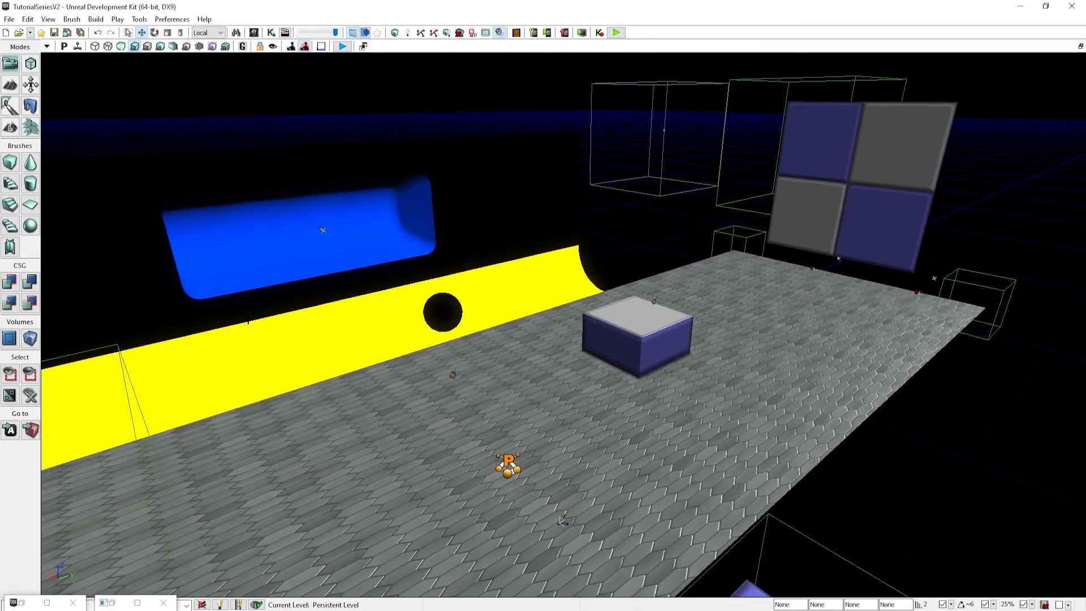
key("ctrl+v")
right_click_drag(645, 334, 688, 318)
key("w")
key("a")
key("s")
- Raise the hexagonal breakout platform well above the arena floor
left_click_drag(437, 419, 385, 97)
key("e")
right_click_drag(386, 96, 283, 103)
key("d")
left_click_drag(596, 274, 587, 223)
right_click_drag(587, 224, 609, 209)
key("w")
right_click_drag(315, 422, 308, 422)
key("s")
- Locate the breakout platform's static mesh, BO_Tile_TEST_SM, in the Content Browser
left_click(22, 603)
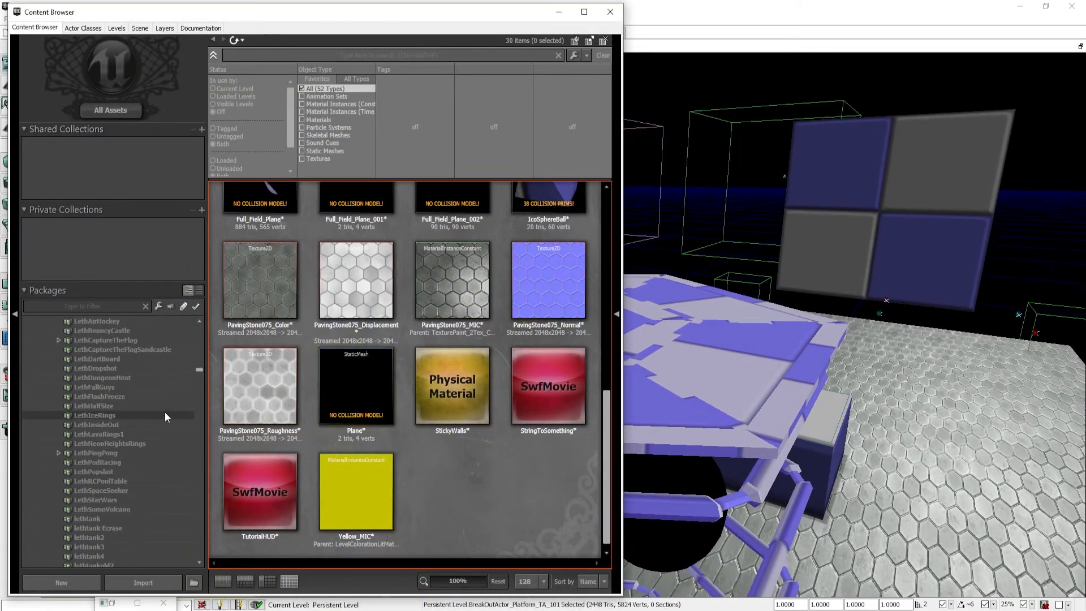
scroll(142, 396, "up", 10)
double_click(783, 259)
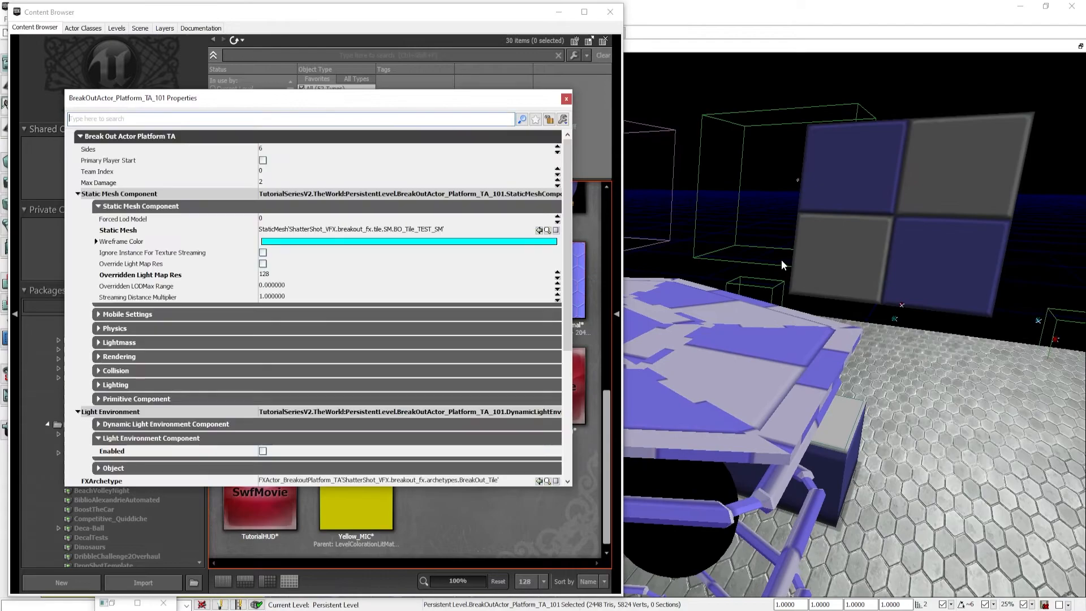
left_click(547, 231)
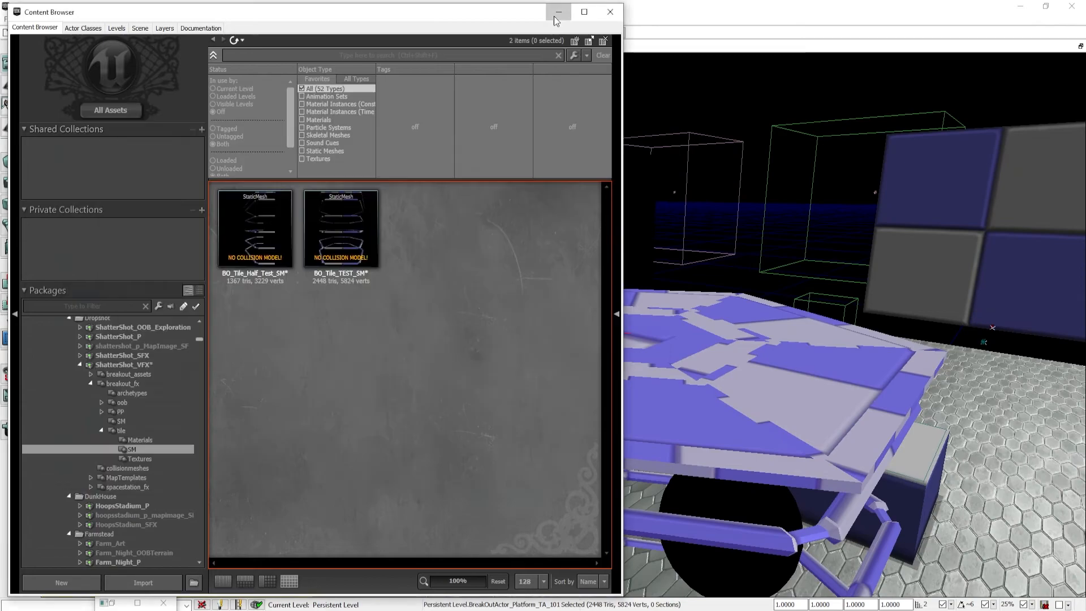
left_click(558, 14)
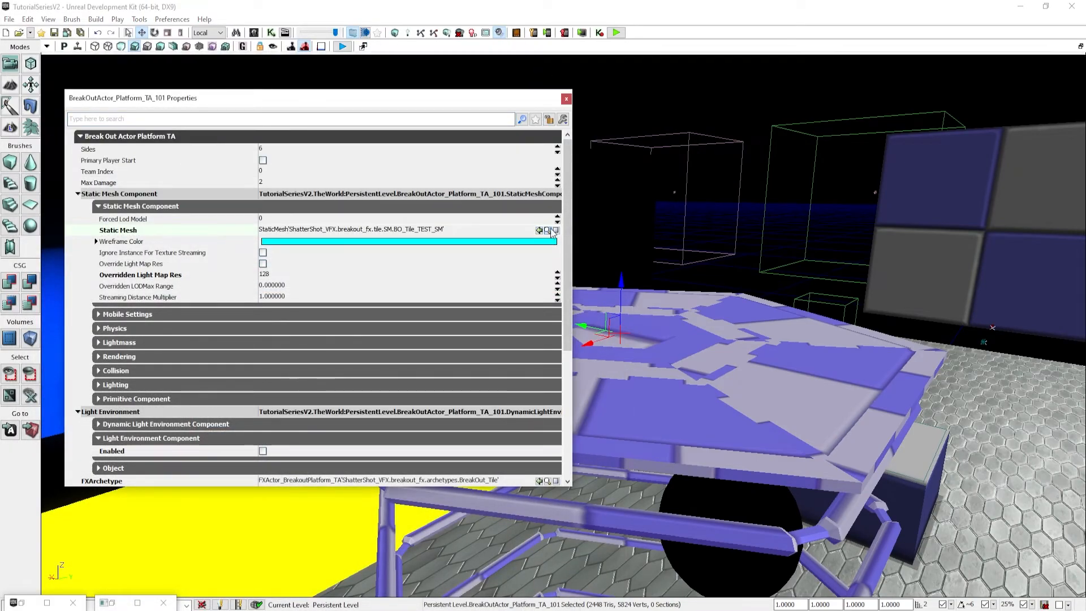
left_click(566, 99)
left_click(26, 603)
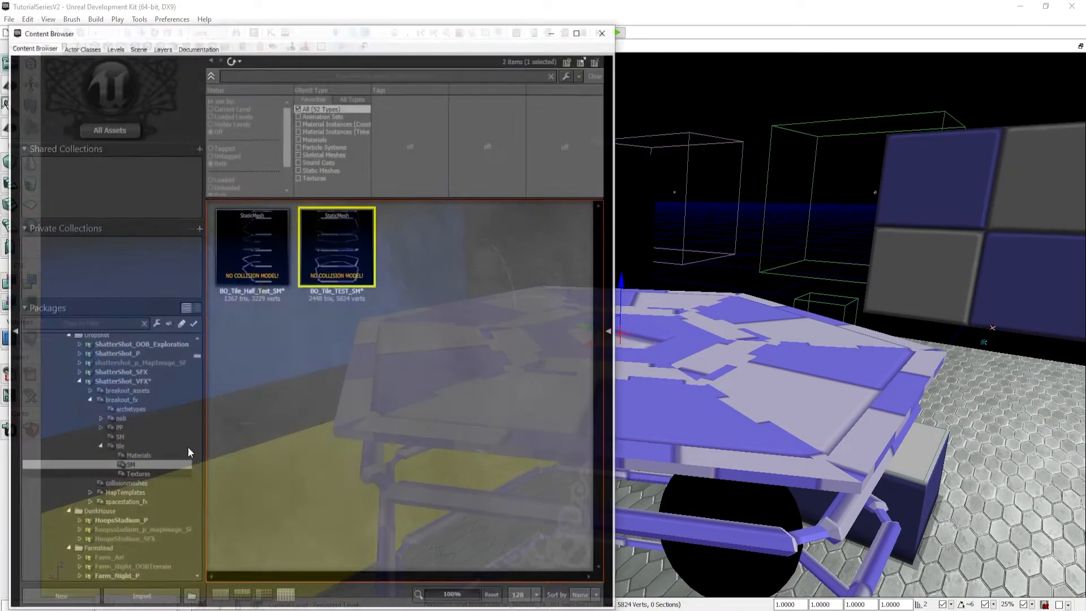
mouse_move(348, 215)
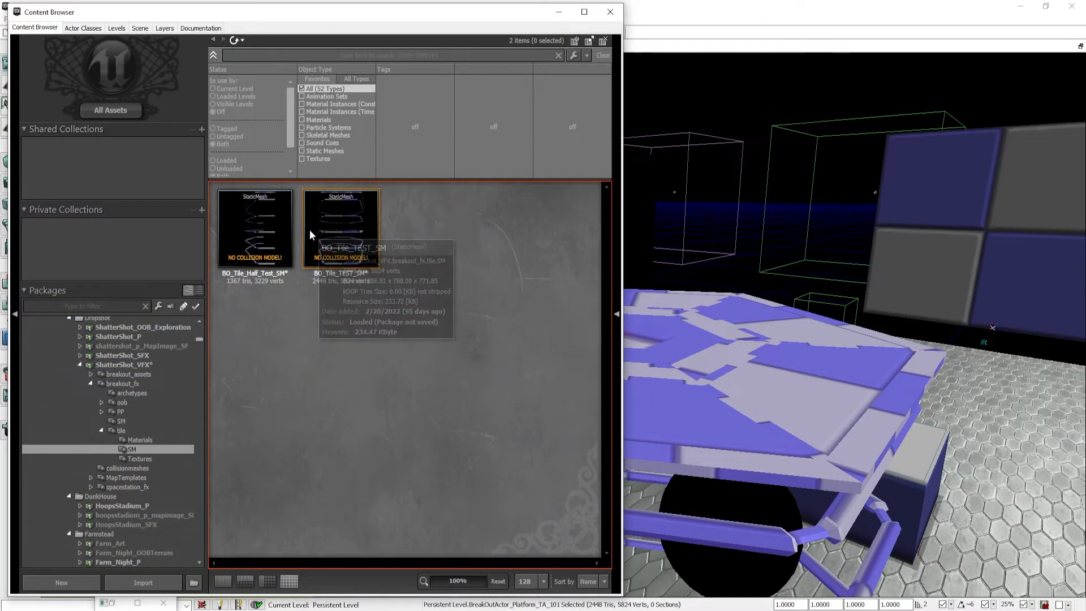
- Try to reimport the BO_Tile_TEST_SM static mesh, declining the forced import
right_click(326, 203)
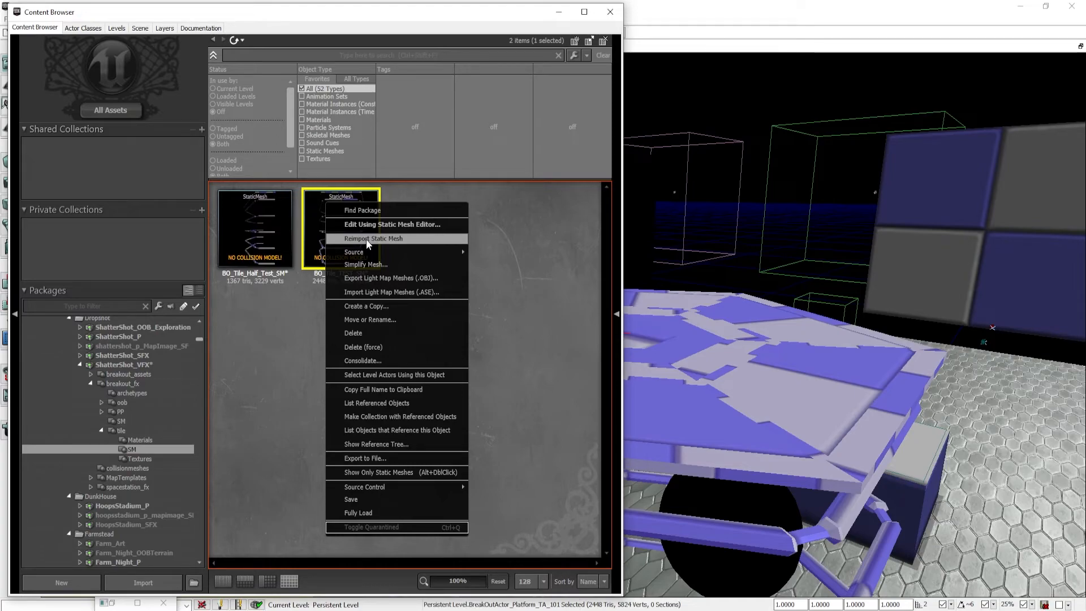
left_click(500, 227)
right_click(351, 226)
left_click(395, 259)
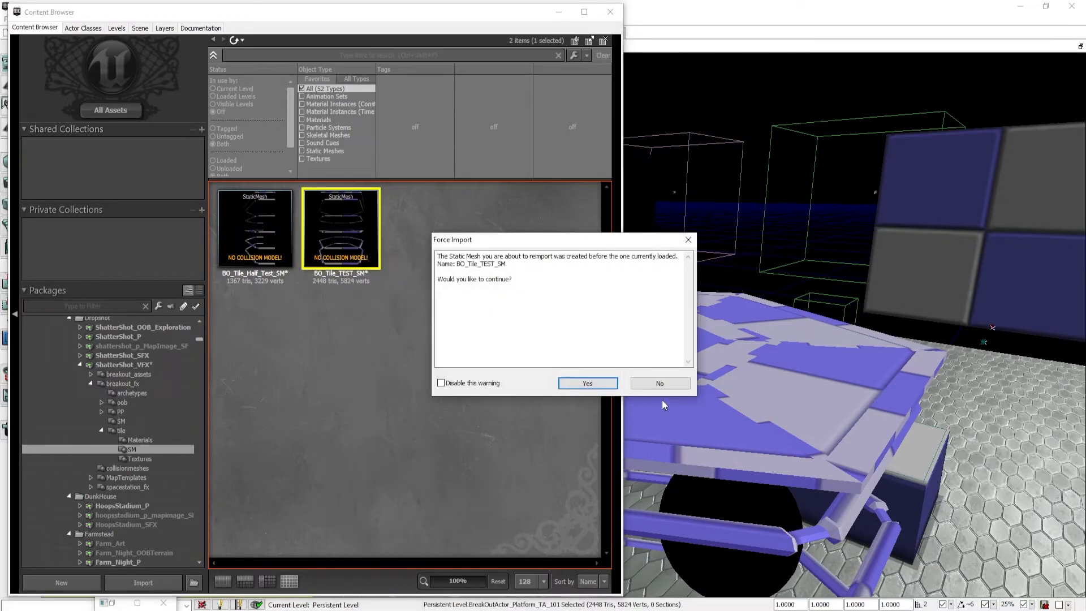
left_click(659, 383)
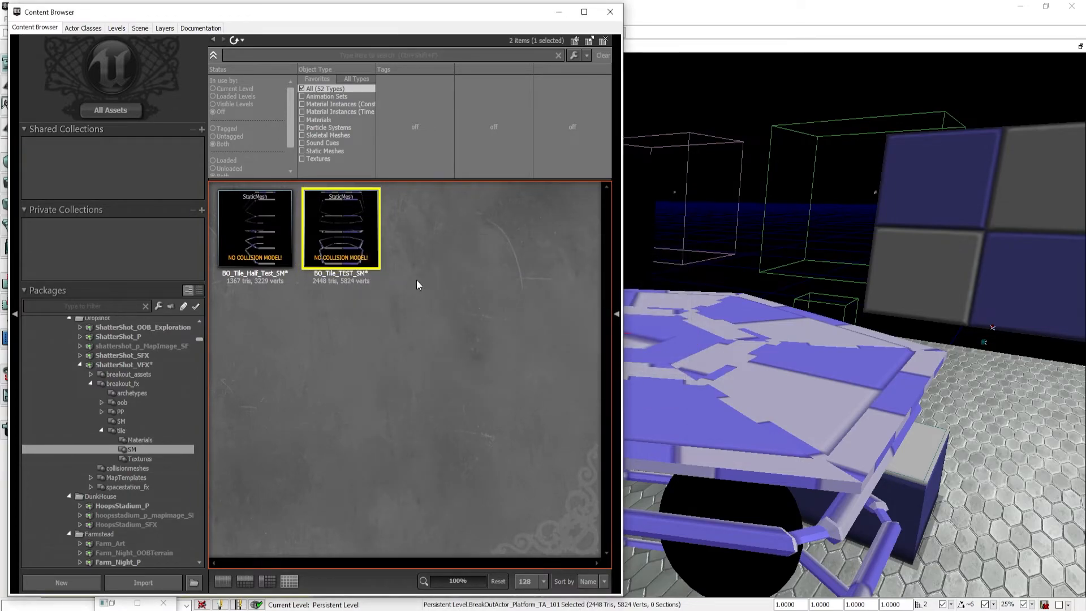
right_click(351, 233)
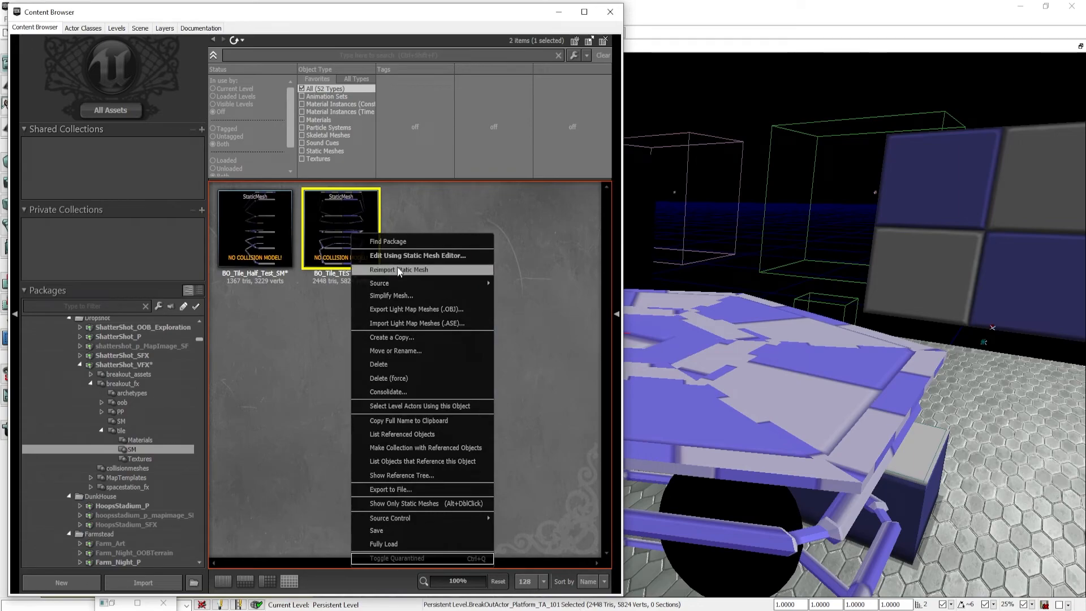
left_click(283, 271)
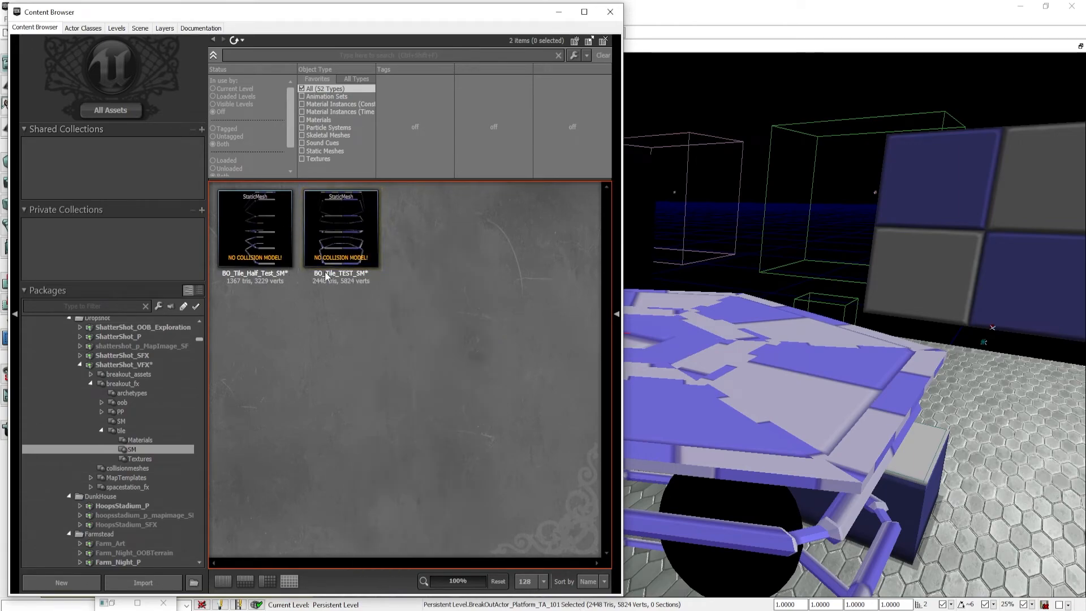
- Review the contents of the ShatterShot_VFX package and the meshes in its tile SM group
mouse_move(232, 249)
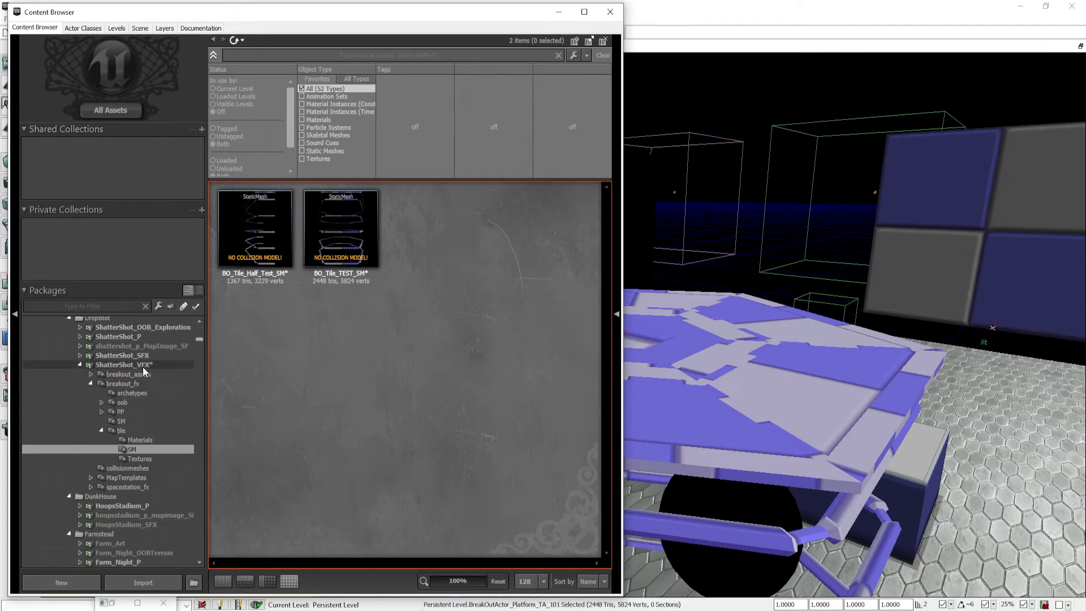
left_click(123, 365)
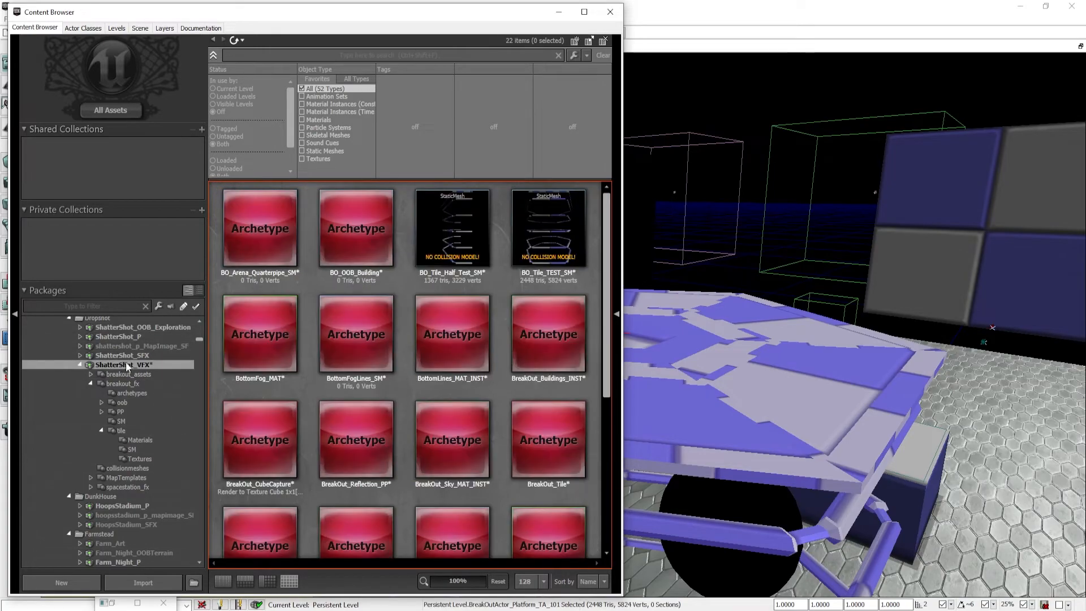
left_click(150, 450)
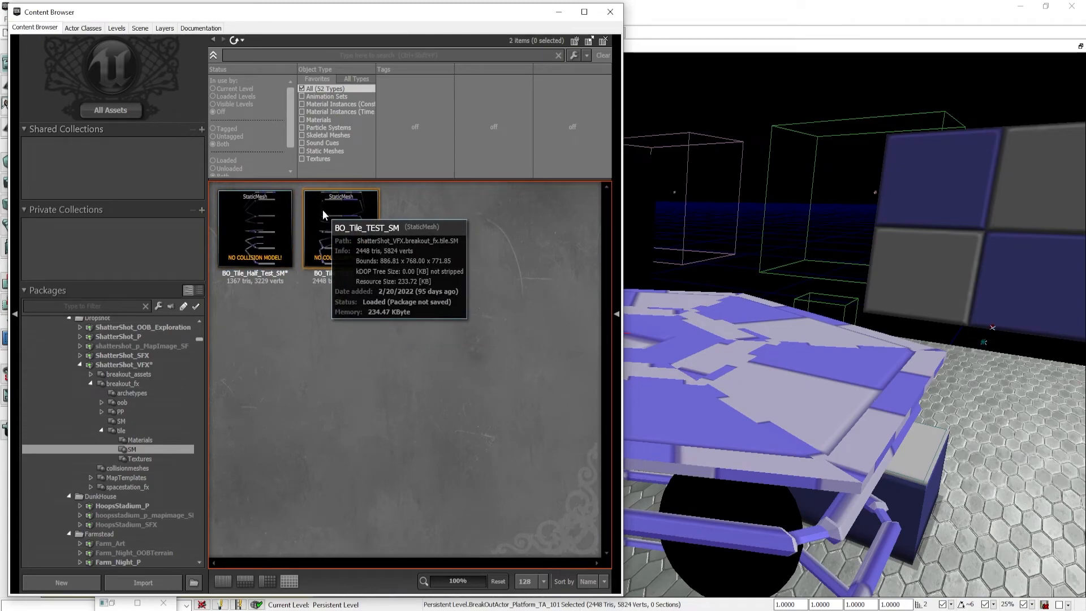
left_click(559, 12)
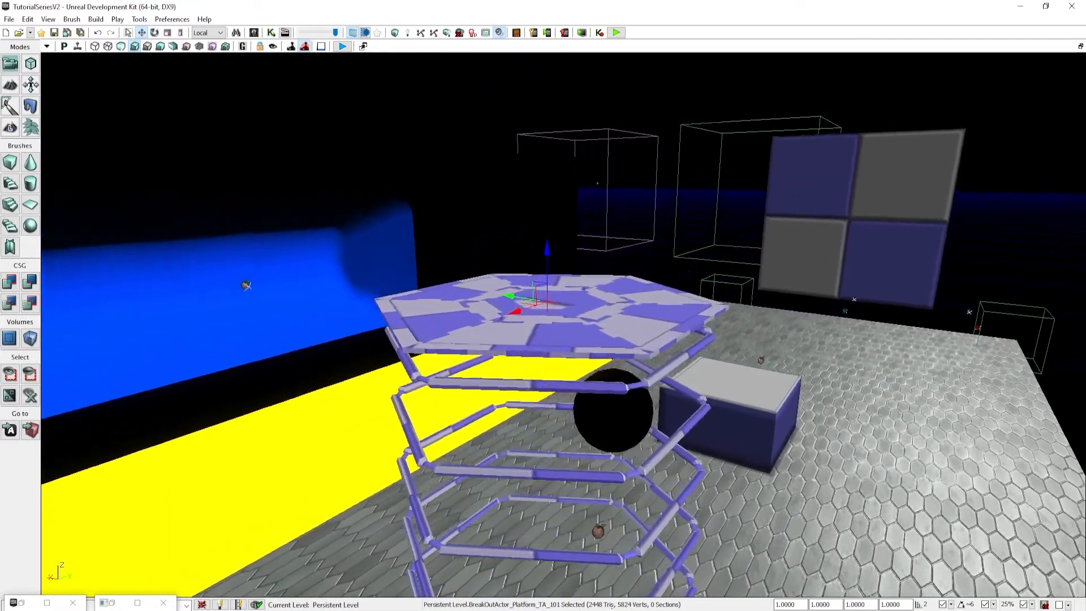
- Save the current level with the breakout platform in it
key("w")
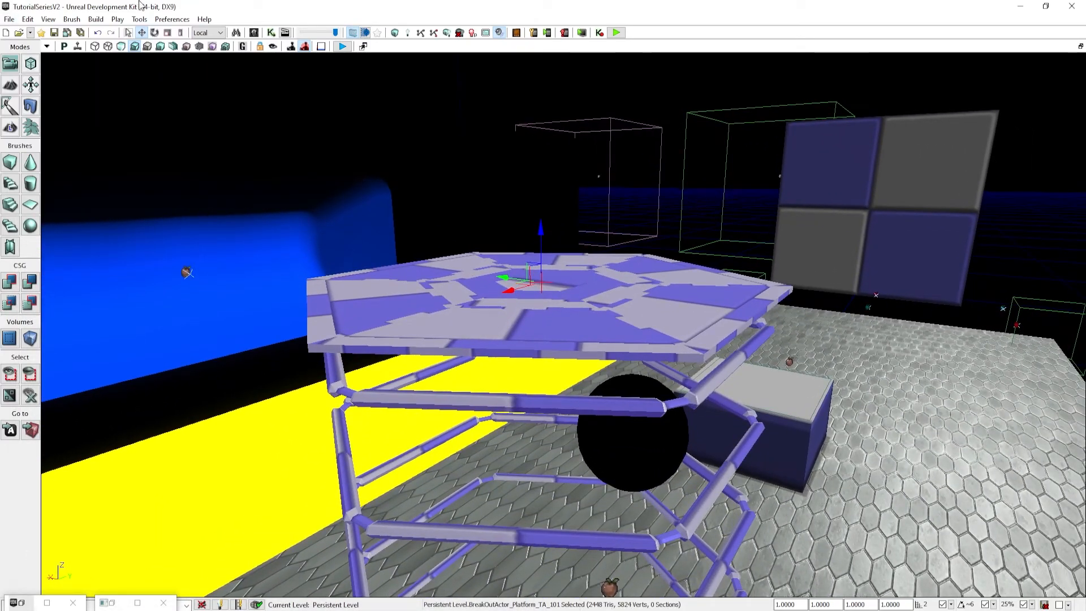
left_click(10, 20)
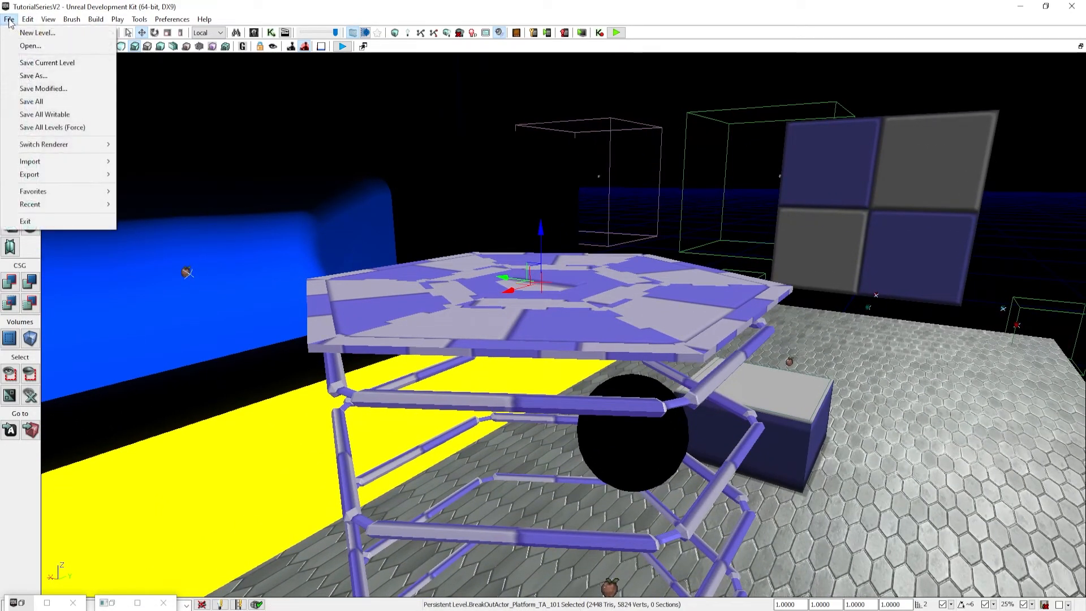
left_click(41, 64)
- Move the breakout platform beyond the end of the arena floor, to about Y -5636
right_click_drag(554, 274, 495, 244)
key("s")
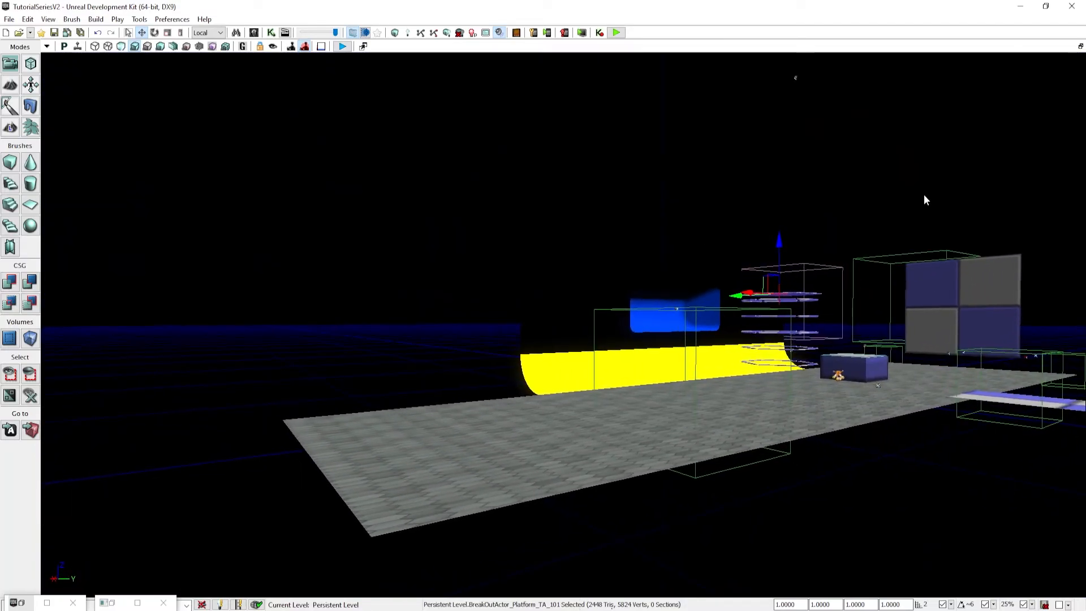
left_click_drag(771, 275, 135, 437)
right_click_drag(291, 402, 241, 412)
key("w")
- Set the breakout platform's Z location to 0
key("F4")
type("loca")
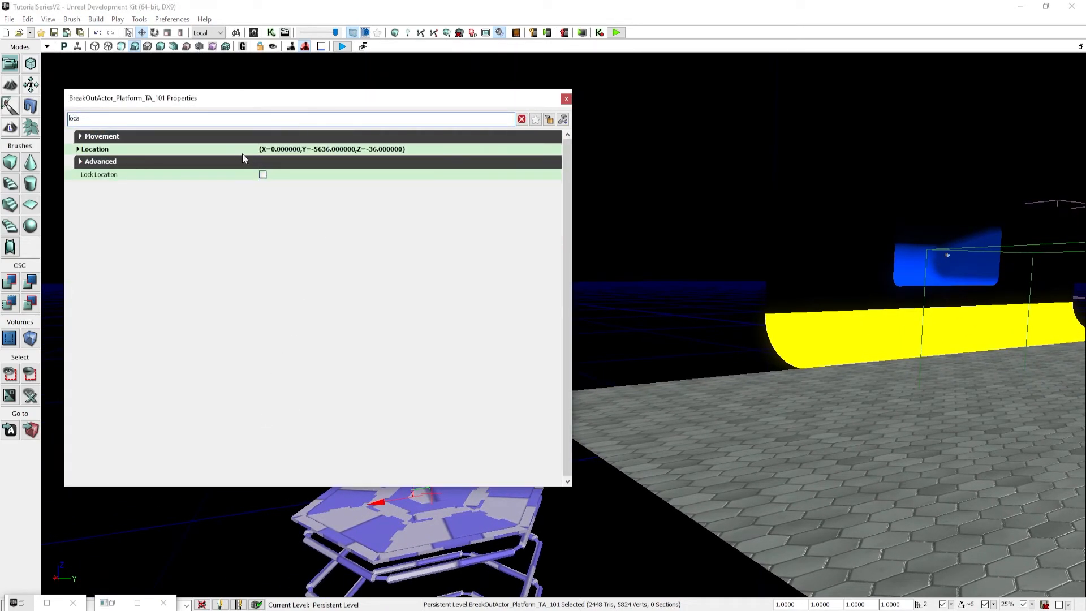
left_click(242, 152)
left_click(304, 178)
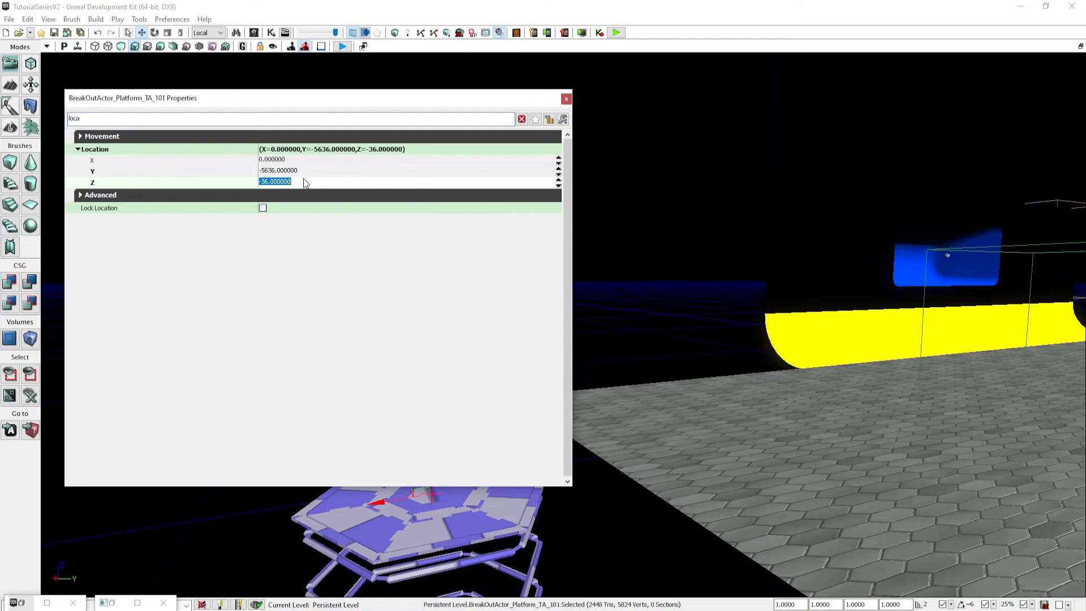
type("0")
key("Return")
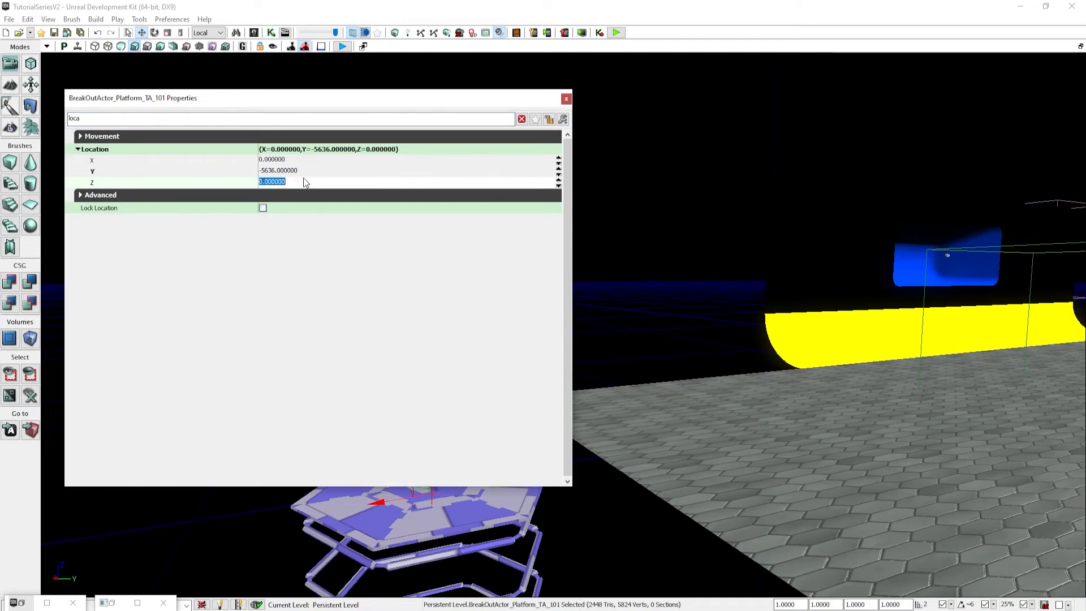
- Move the breakout platform sideways toward one corner of the arena floor's end
left_click(566, 101)
right_click_drag(498, 418, 487, 418)
right_click_drag(486, 461, 582, 480)
mouse_move(530, 424)
right_mouse_down()
mouse_move(530, 443)
mouse_move(533, 423)
right_mouse_up()
left_click_drag(535, 392, 365, 413)
right_click_drag(483, 396, 526, 391)
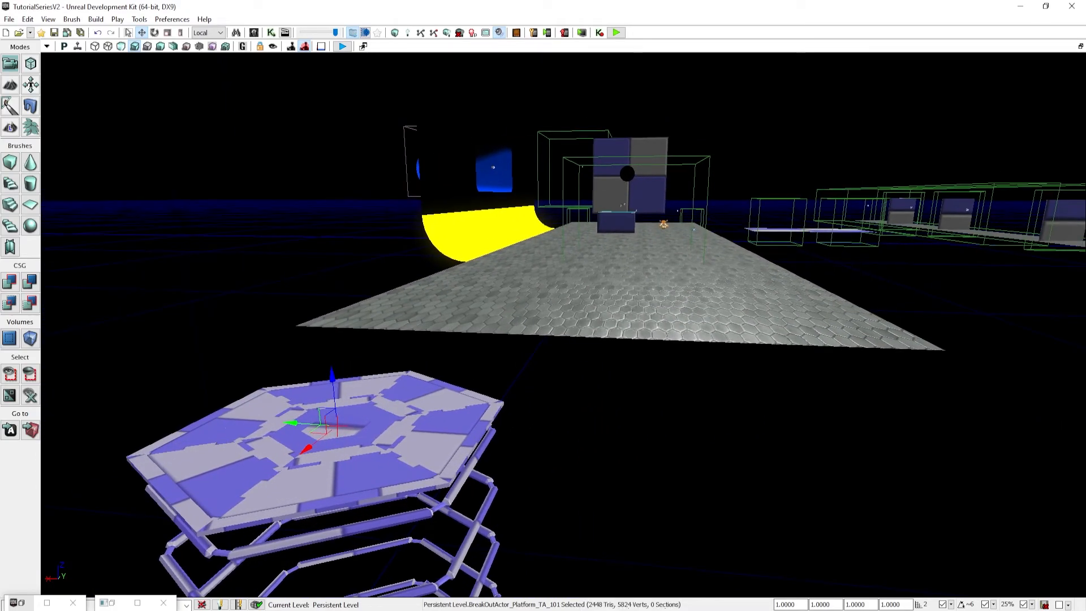
- Set the drag grid snap to 64 and place a duplicate of the platform directly beside the original
left_click(953, 605)
left_click(965, 553)
right_click_drag(838, 464, 851, 436)
right_click_drag(548, 317, 562, 357)
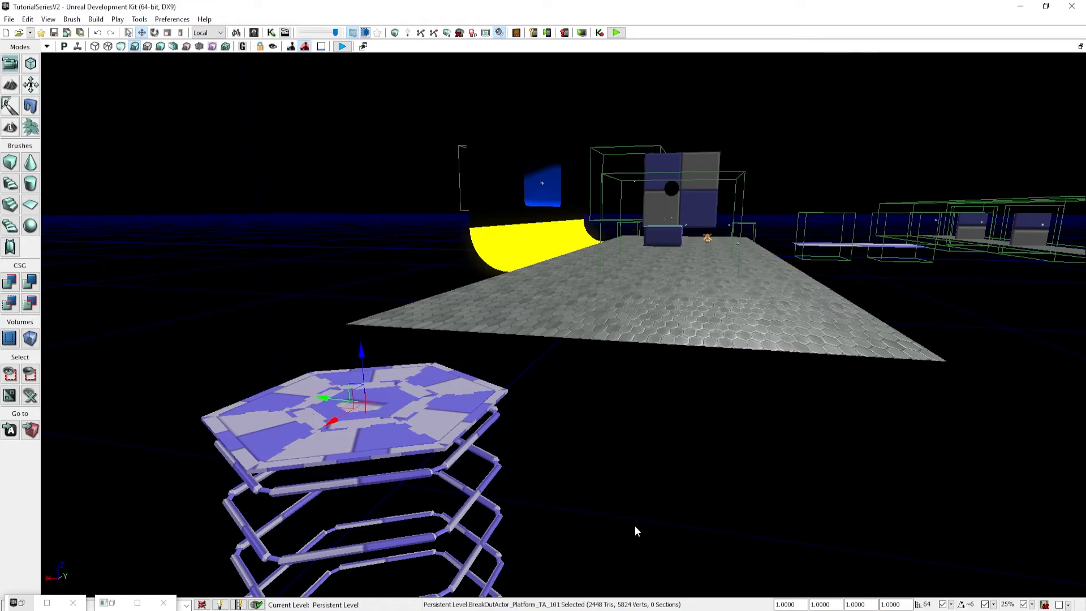
key("a")
right_click_drag(586, 423, 585, 423)
key("d")
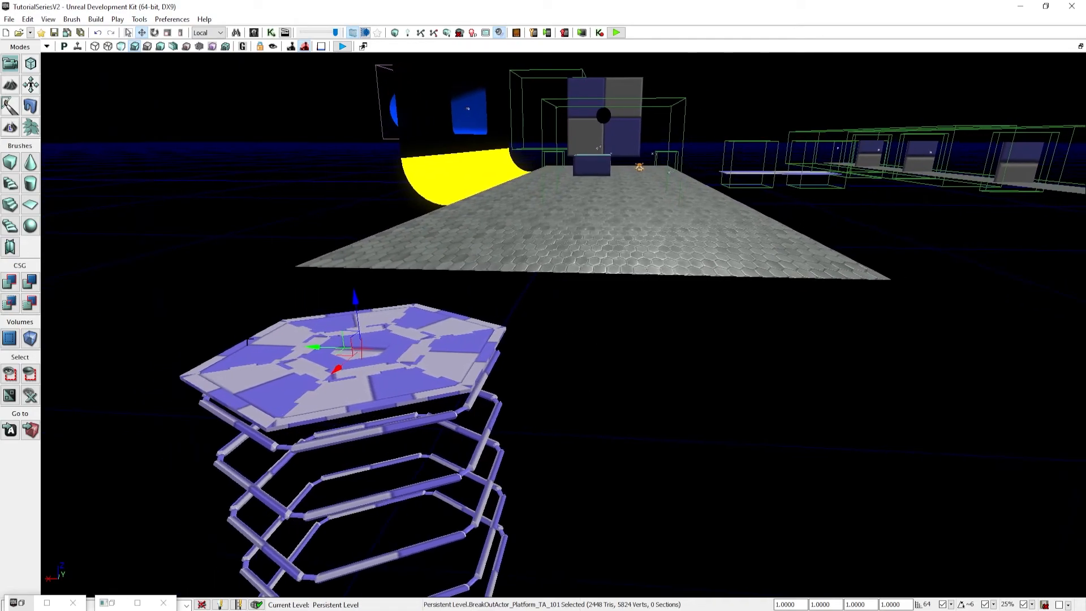
left_click_drag(305, 348, 562, 365, "alt")
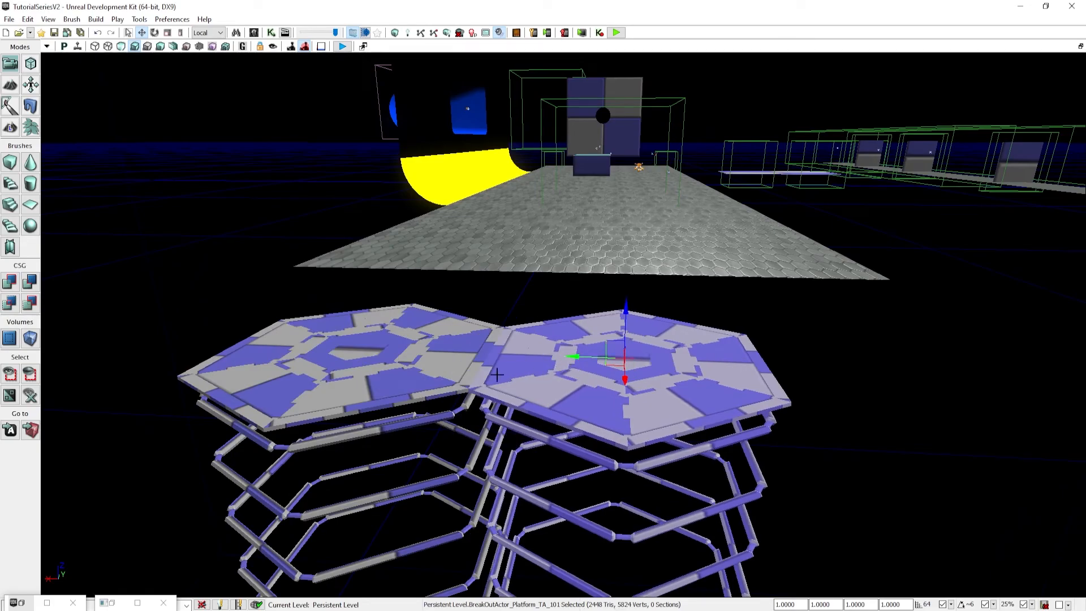
- Duplicate the second platform sideways to complete a row of three along the arena floor's end
right_click_drag(485, 379, 485, 379)
key("d")
left_click_drag(375, 349, 668, 355, "alt")
right_click_drag(668, 358, 668, 358)
key("s")
key("w")
right_click_drag(539, 368, 538, 368)
key("d")
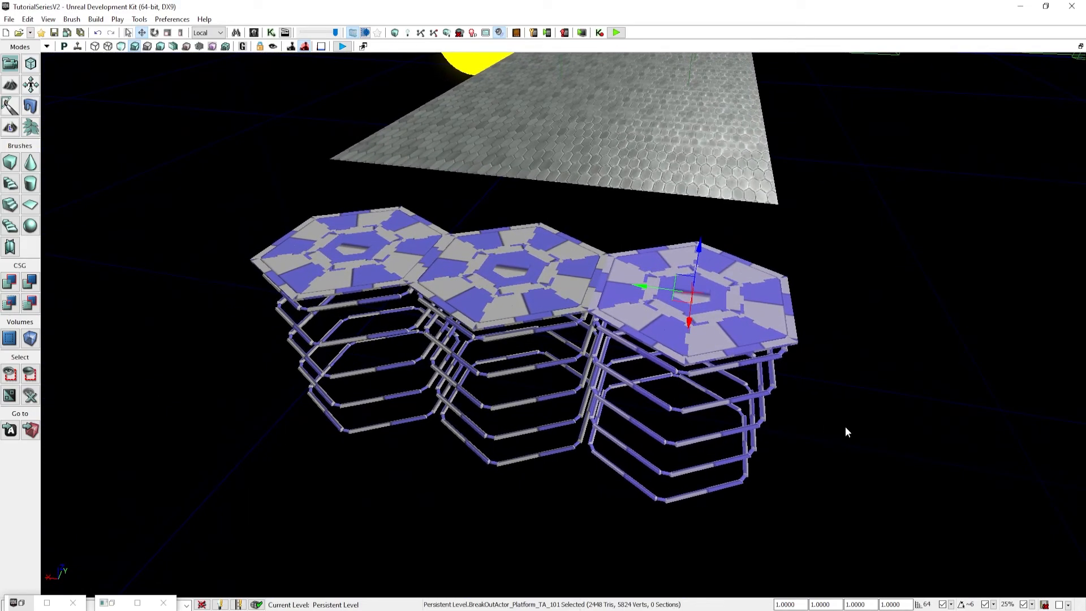
- Duplicate the end platform into a second row, nested between the last two tiles of the first row
key("d")
right_click_drag(229, 254, 230, 254)
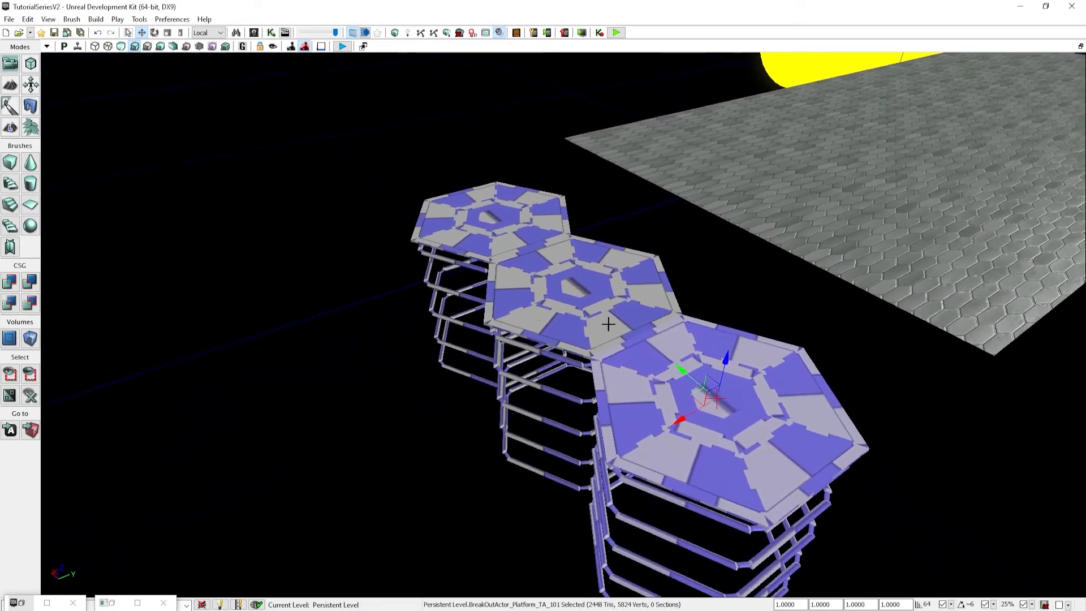
right_click_drag(606, 322, 606, 322)
key("w")
left_click_drag(763, 294, 359, 366, "alt")
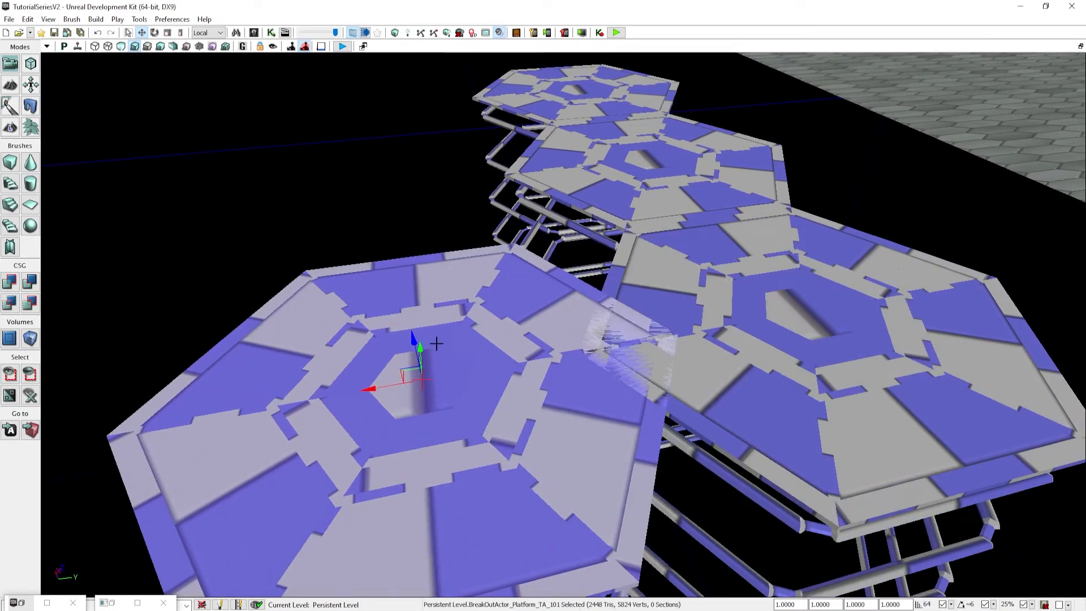
left_click_drag(422, 349, 415, 239)
right_click_drag(414, 238, 414, 239)
key("w")
key("q")
key("e")
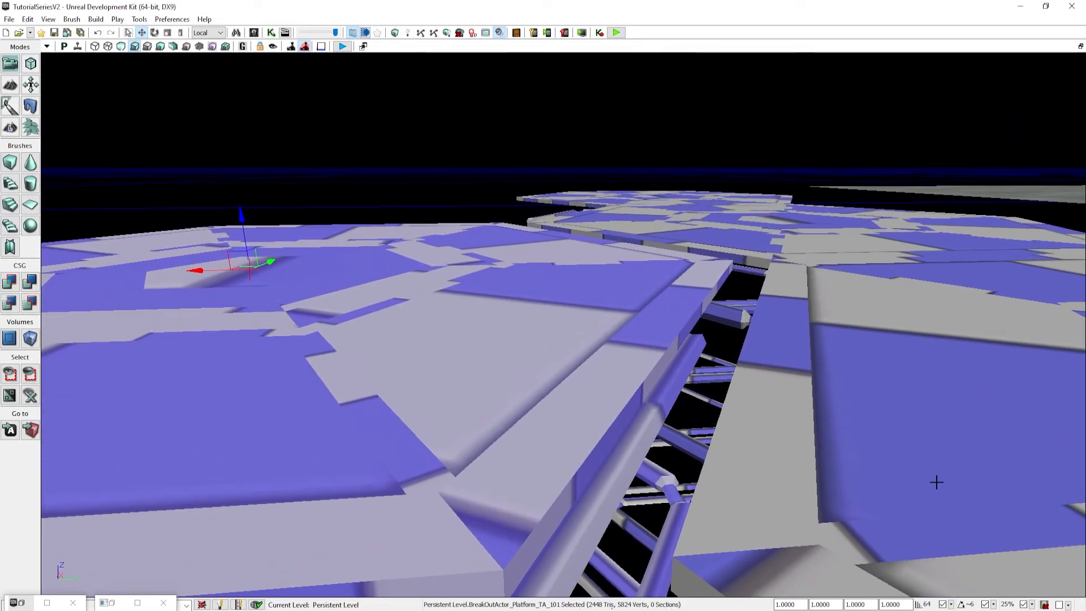
- Set the drag grid snap to 1 and nudge the second-row platform tight against its neighbouring tiles
left_click(951, 605)
left_click(962, 470)
right_click_drag(608, 240, 609, 240)
left_click_drag(189, 212, 235, 213)
right_click_drag(1009, 560, 1010, 560)
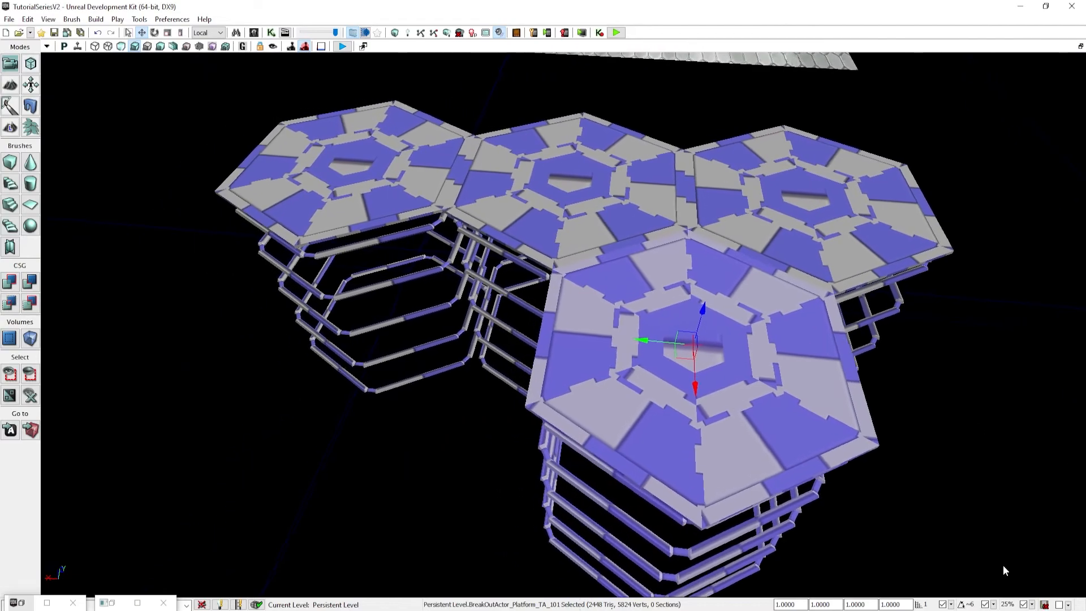
- Set the drag grid snap back to 64 and duplicate the second-row platform sideways into a row of four
left_click(952, 605)
left_click(968, 550)
right_click_drag(458, 340, 458, 340)
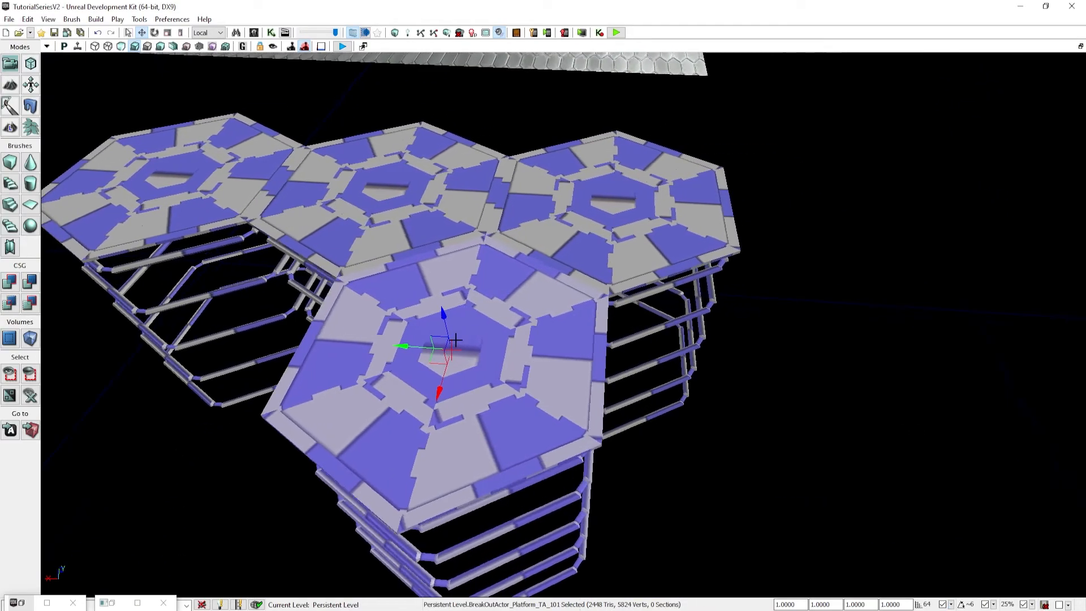
left_click_drag(333, 342, 652, 366, "alt")
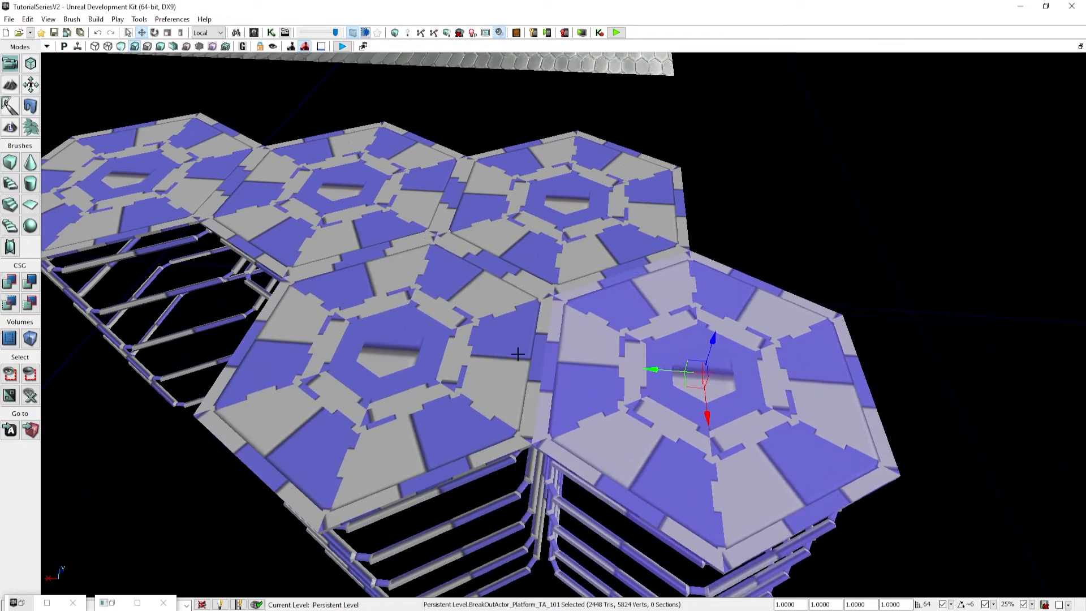
right_click_drag(539, 357, 531, 358)
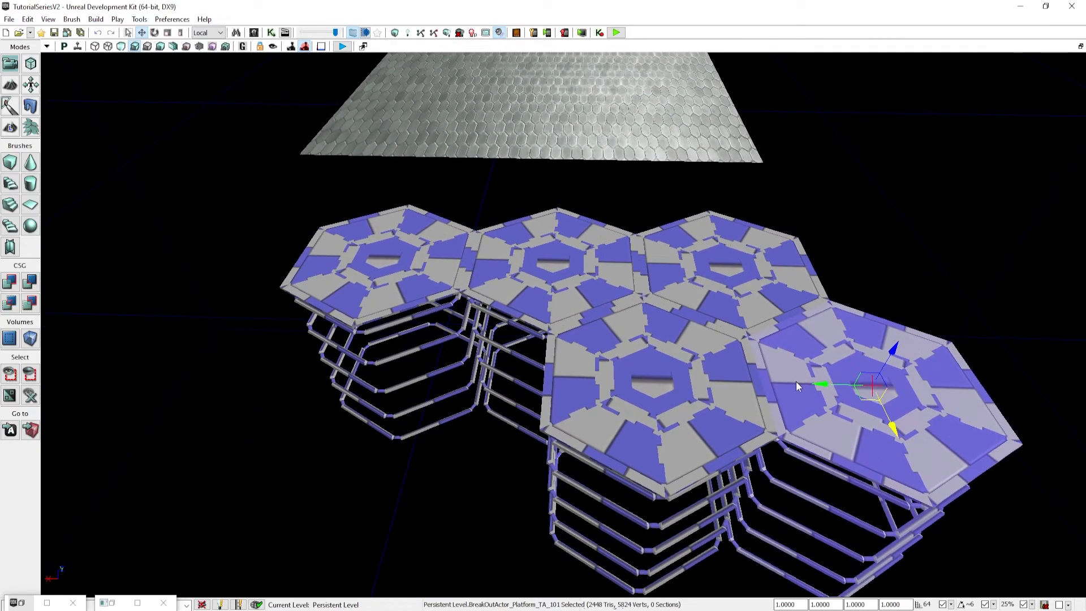
left_click_drag(871, 400, 196, 346, "alt")
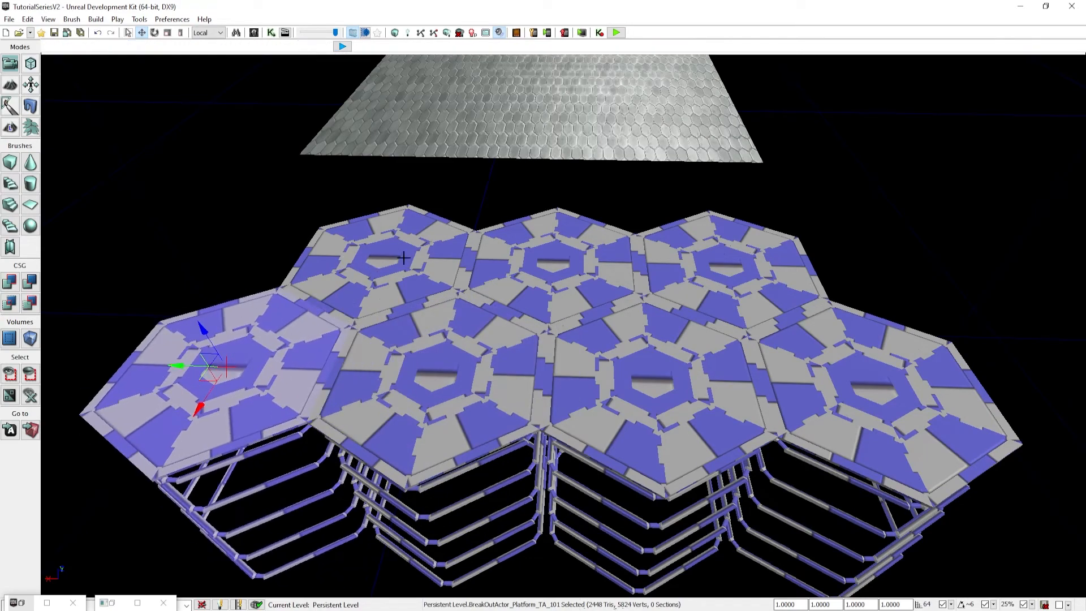
- Select the three first-row platforms and duplicate them as a third row on the other side of the four-tile row
left_click(383, 263)
left_click(548, 266, "ctrl")
left_click(673, 258, "ctrl")
left_click(744, 300)
left_click_drag(736, 298, 769, 464, "alt")
key("ctrl+z")
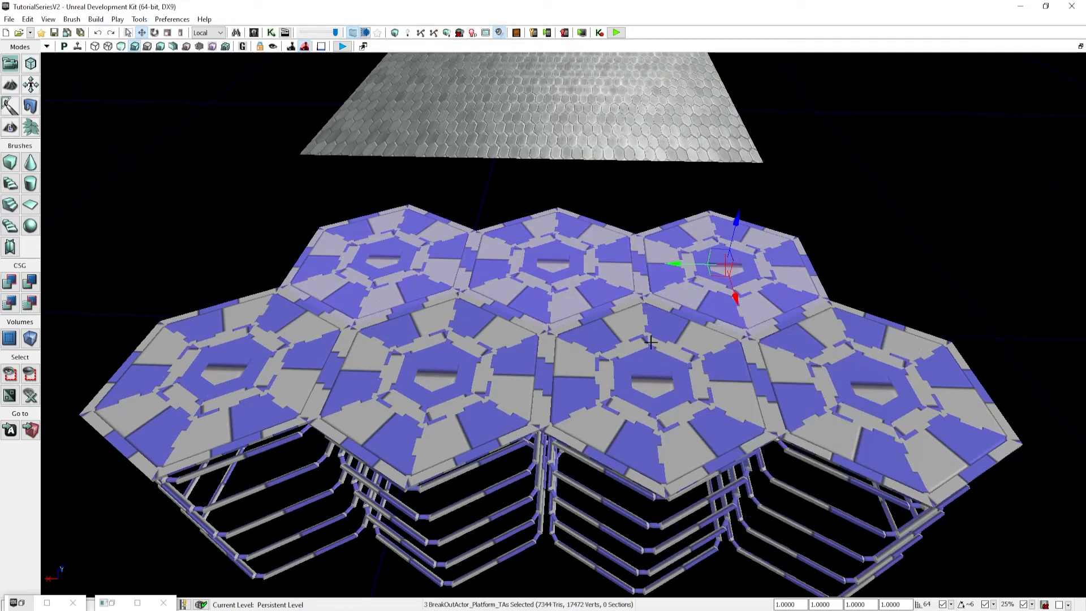
left_click_drag(733, 293, 820, 588, "alt")
right_click_drag(767, 334, 705, 274)
left_click_drag(512, 451, 479, 453)
- Set the drag grid snap to 1, nudge the third row tight against the second row, and deselect the platforms
right_click_drag(719, 376, 826, 430)
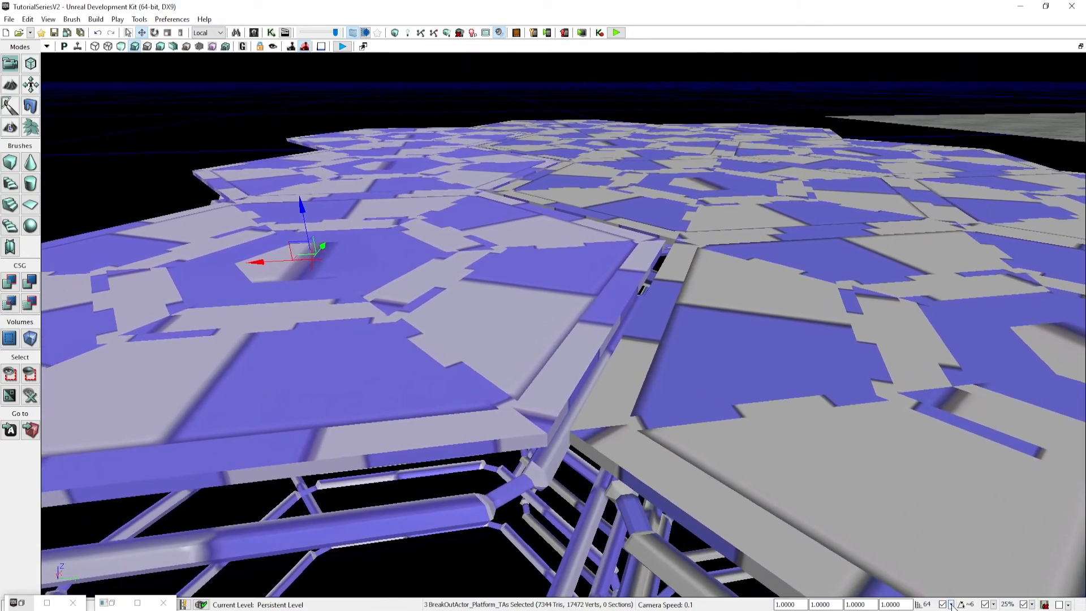
left_click(951, 604)
left_click(969, 472)
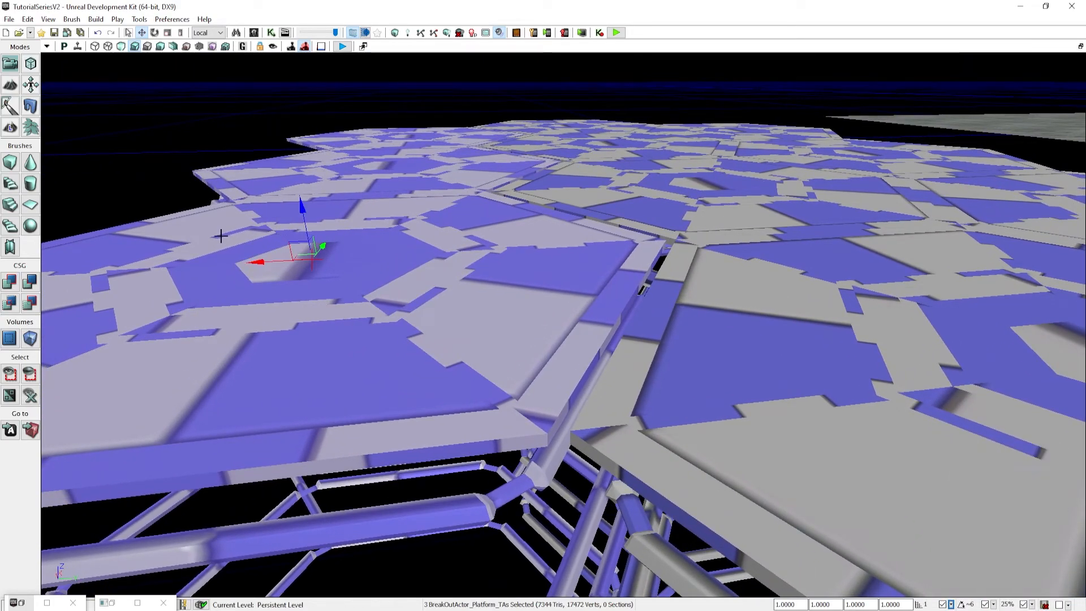
scroll(160, 240, "up", 4)
left_click_drag(223, 249, 236, 248)
right_click_drag(236, 247, 498, 277)
key("s")
left_click(764, 243)
right_click_drag(763, 243, 696, 230)
key("s")
right_click_drag(521, 250, 533, 249)
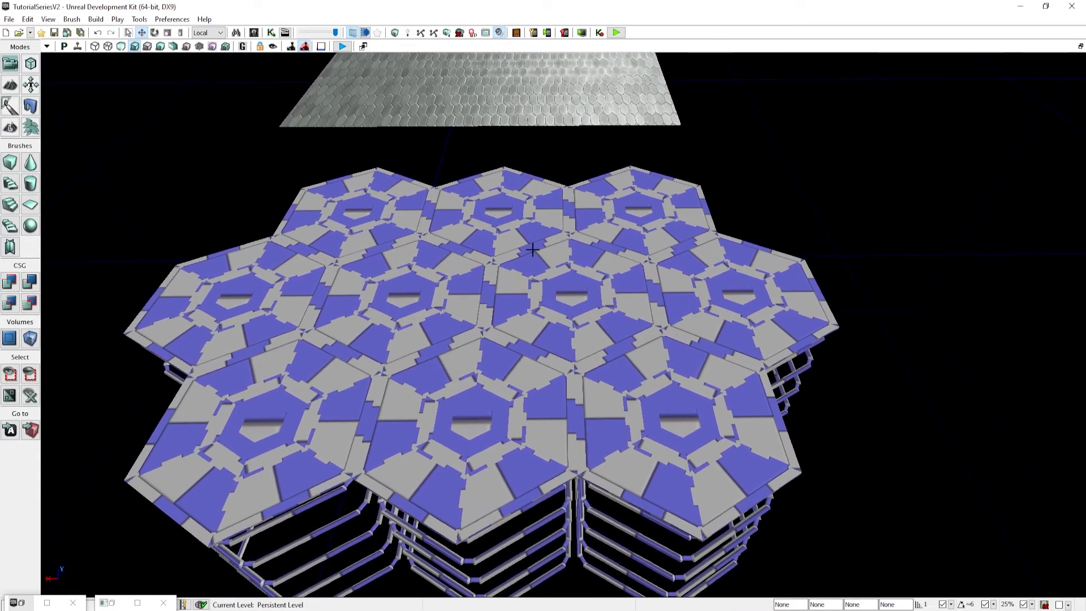
right_click_drag(614, 220, 613, 218)
key("s")
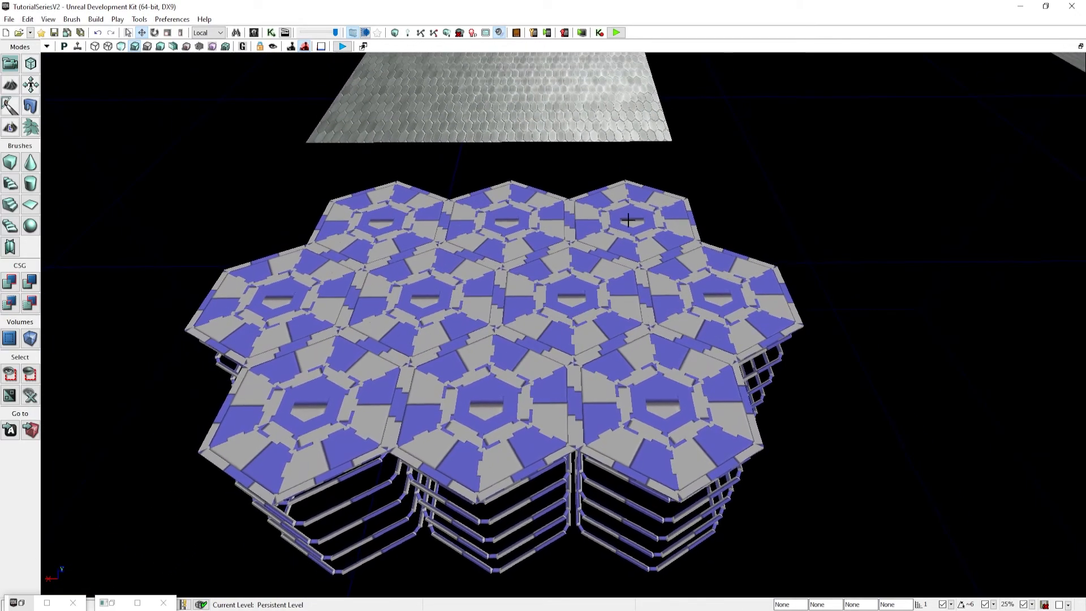
- Open the properties of the first-row corner platform and examine its Neighbors settings
scroll(543, 217, "up", 4)
left_click(299, 221)
double_click(300, 220)
scroll(122, 300, "down", 1)
scroll(130, 280, "up", 1)
scroll(158, 239, "down", 4)
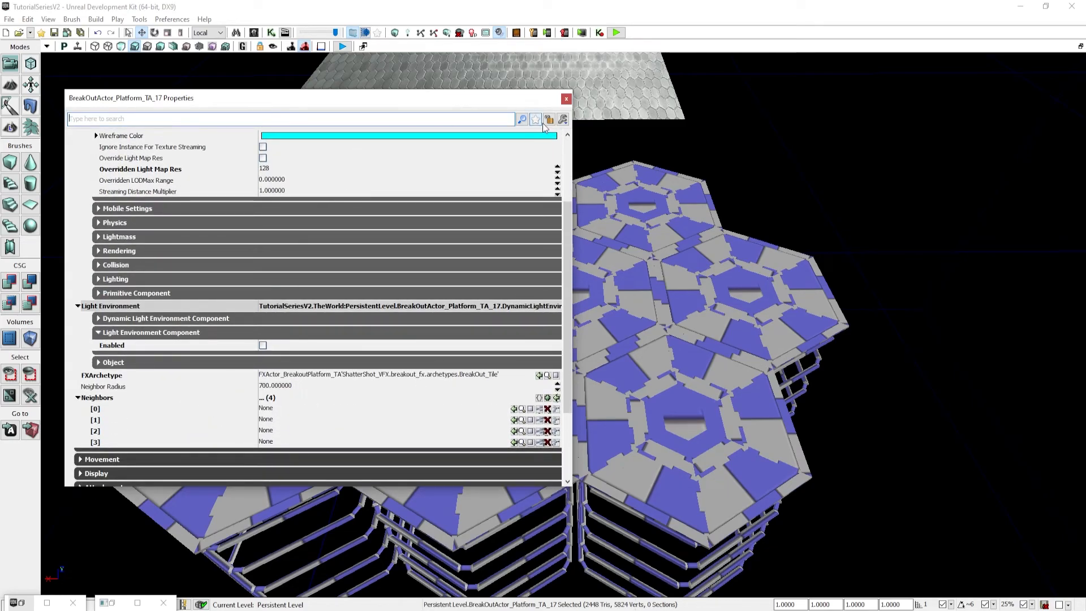
left_click_drag(505, 100, 489, 91)
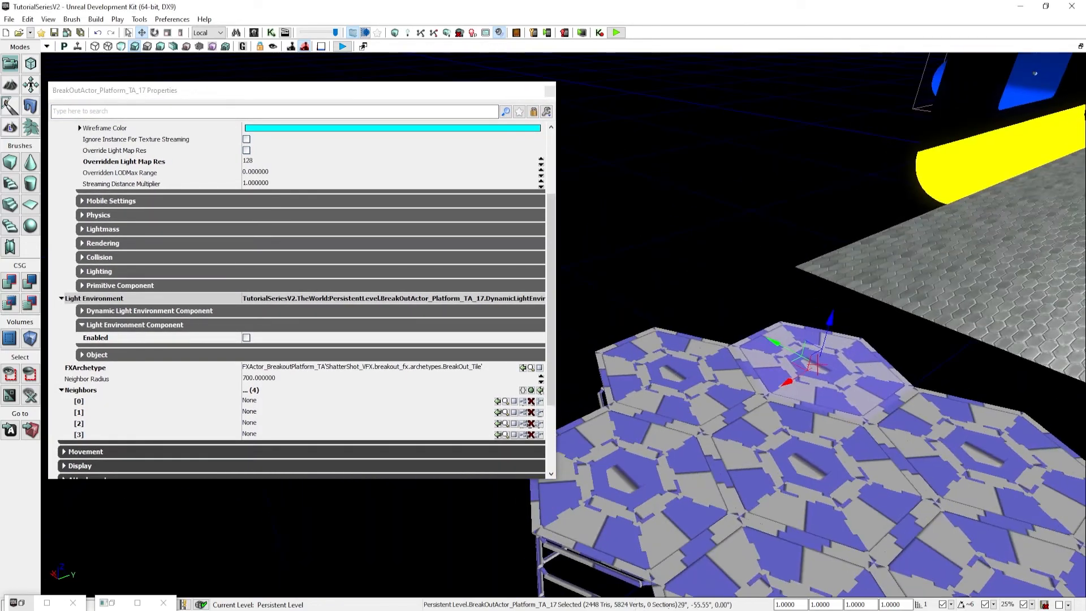
left_click_drag(736, 397, 586, 295)
- Unlock the properties window and select all ten breakout platforms
left_click(533, 113)
left_click(600, 286, "ctrl")
left_click(651, 329, "ctrl")
left_click(650, 337, "ctrl")
left_click(674, 422, "ctrl")
left_click(681, 362, "ctrl")
left_click(778, 314, "ctrl")
left_click(894, 351, "ctrl")
left_click(950, 438, "ctrl")
left_click(849, 498, "ctrl")
left_click(849, 498, "ctrl")
left_click(836, 437, "ctrl")
left_click(842, 502, "ctrl")
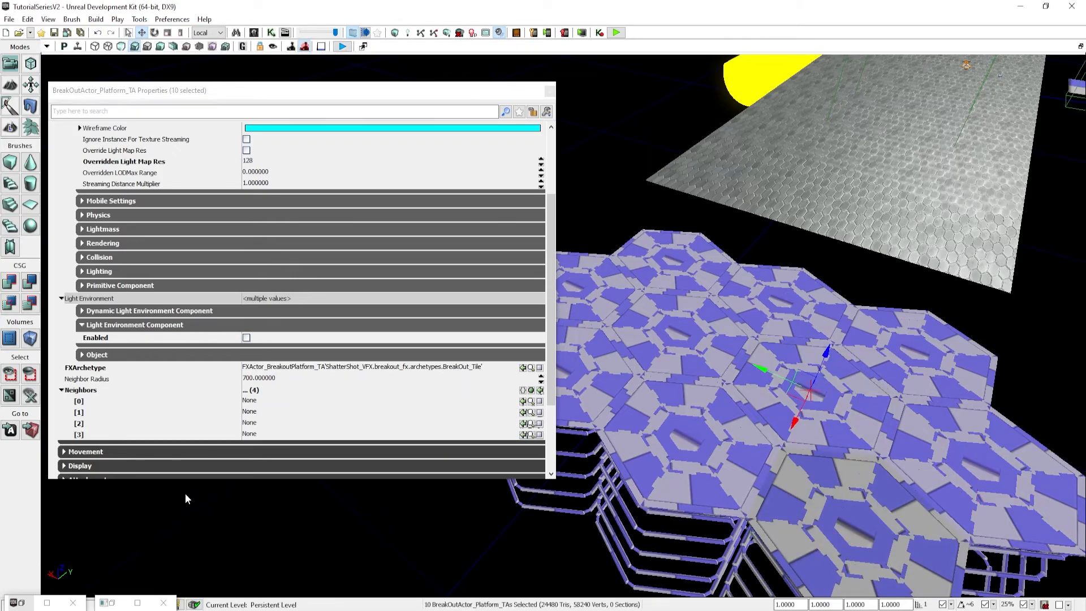
- Select the ten breakout platforms in the Scene actor list and empty their Neighbors array
left_click(21, 603)
left_click(141, 30)
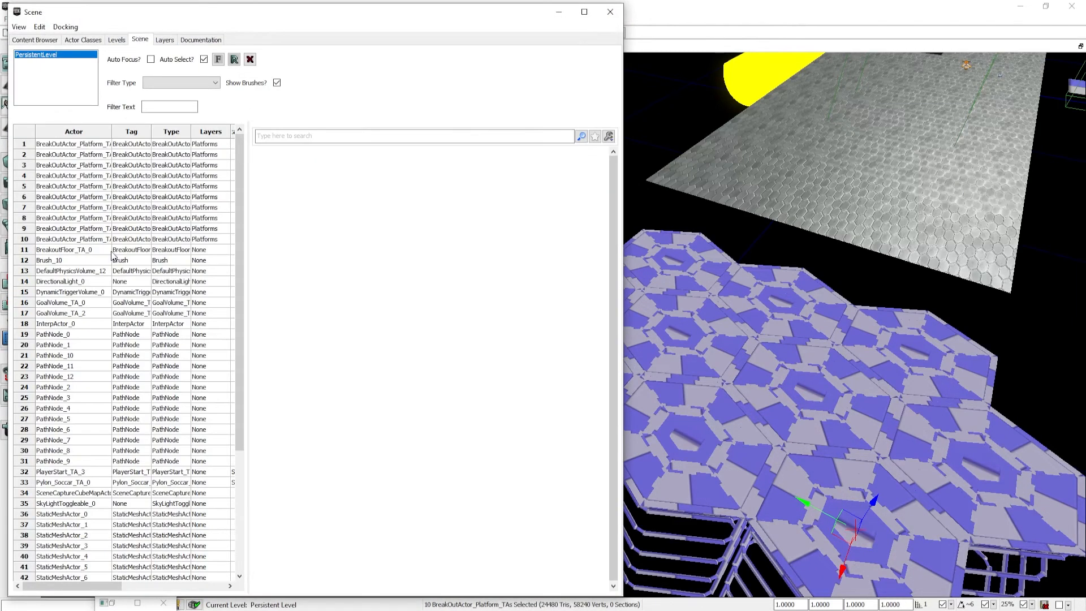
left_click(86, 143, "shift")
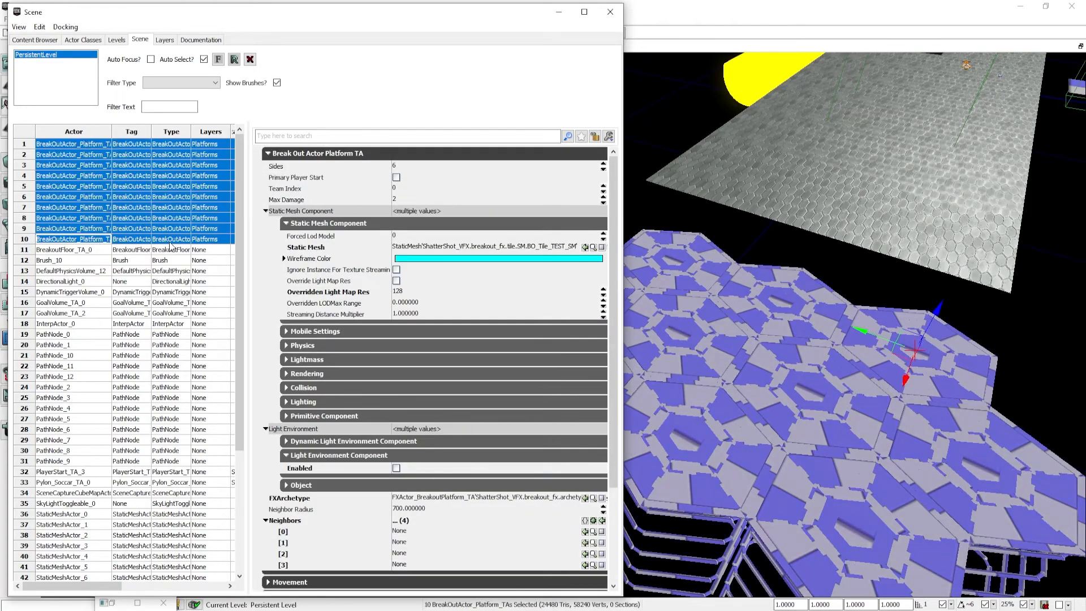
scroll(432, 223, "down", 2)
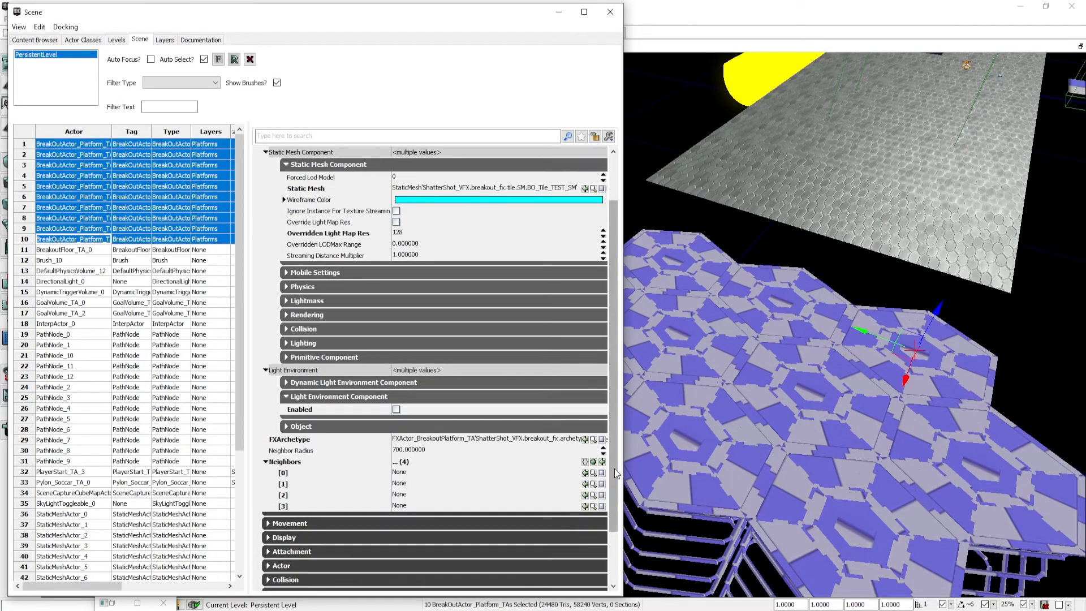
left_click(586, 462)
left_click(51, 40)
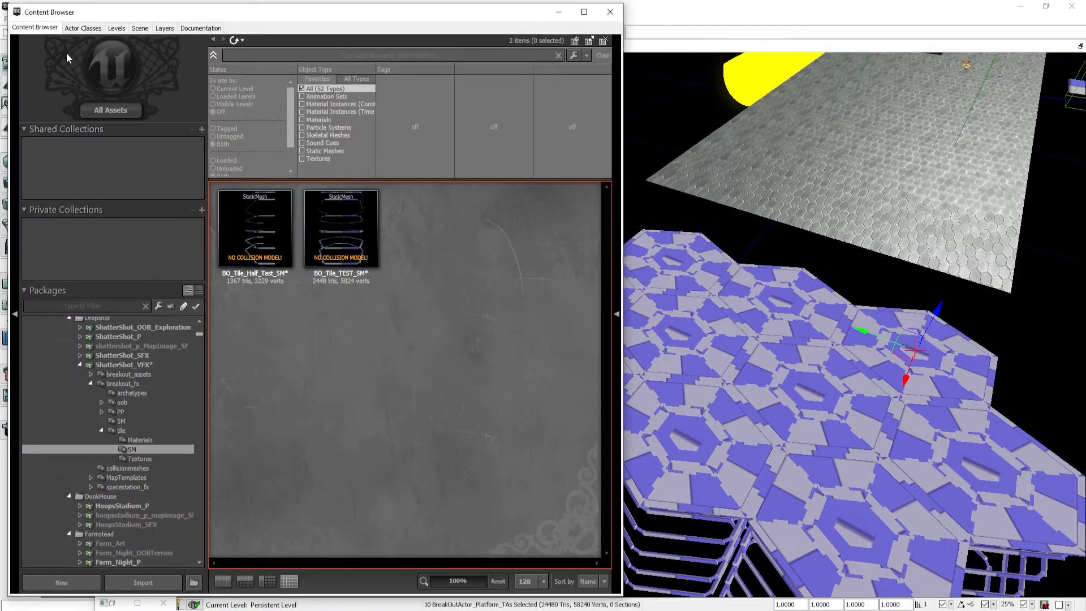
left_click(559, 12)
- Lock the properties window to the first-row corner platform and assign its three adjacent platforms as its Neighbors
left_click(473, 204)
left_click(659, 237)
right_click_drag(659, 236, 645, 245)
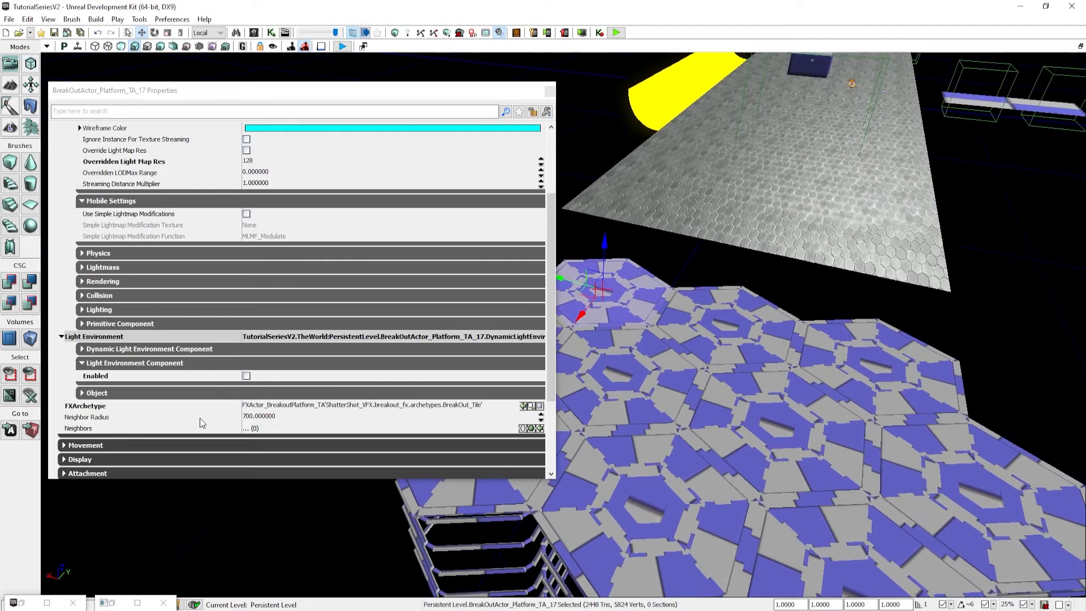
left_click(535, 112)
right_click_drag(715, 233, 708, 242)
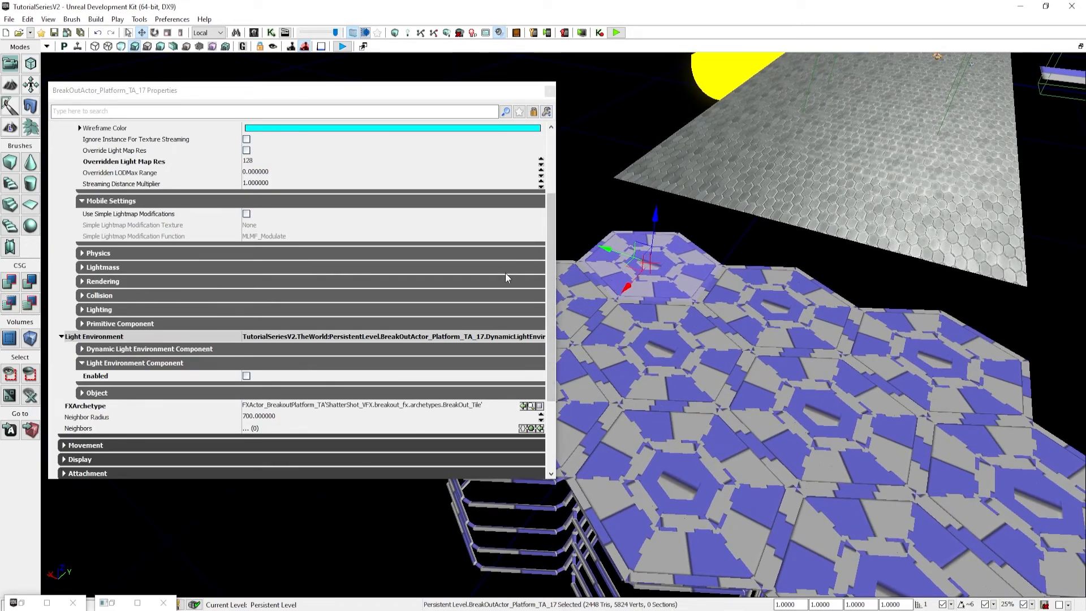
scroll(551, 278, "up", 2)
right_click_drag(718, 296, 577, 258)
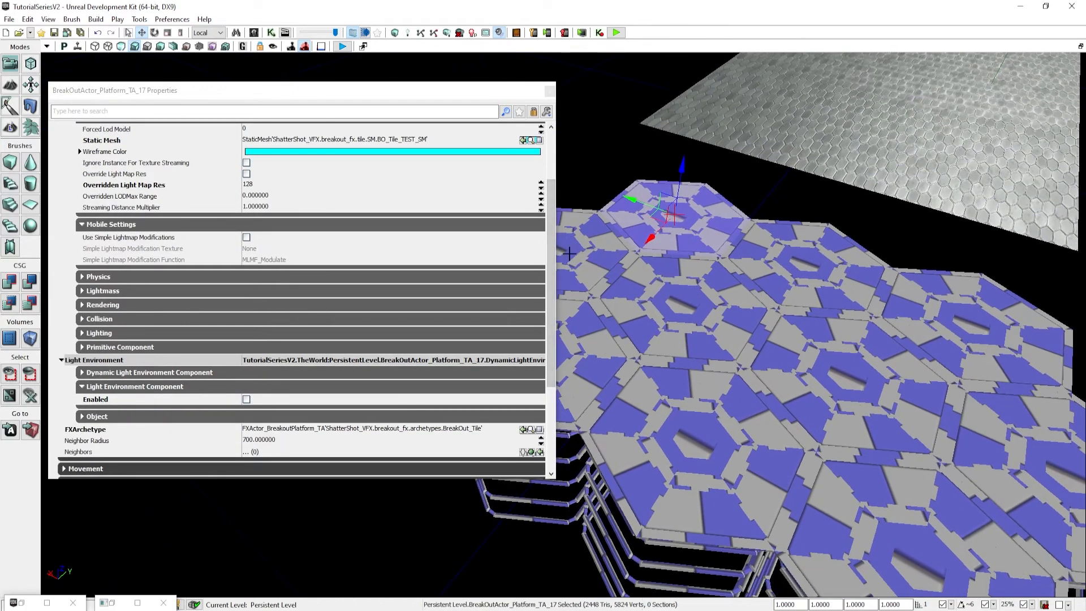
left_click(595, 239)
left_click(691, 308, "ctrl")
left_click(773, 271, "ctrl")
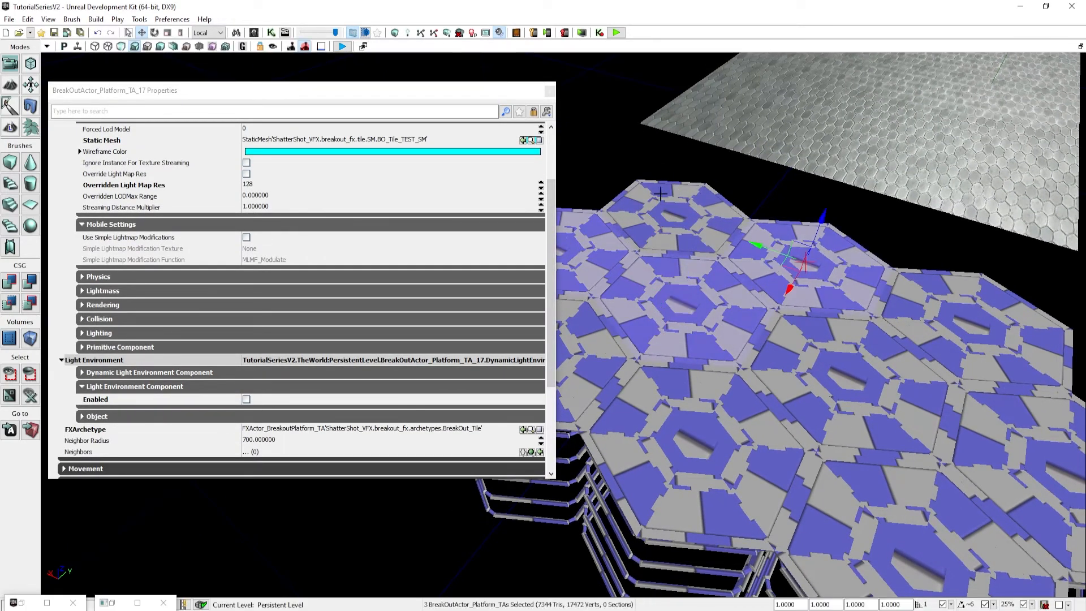
scroll(548, 405, "down", 1)
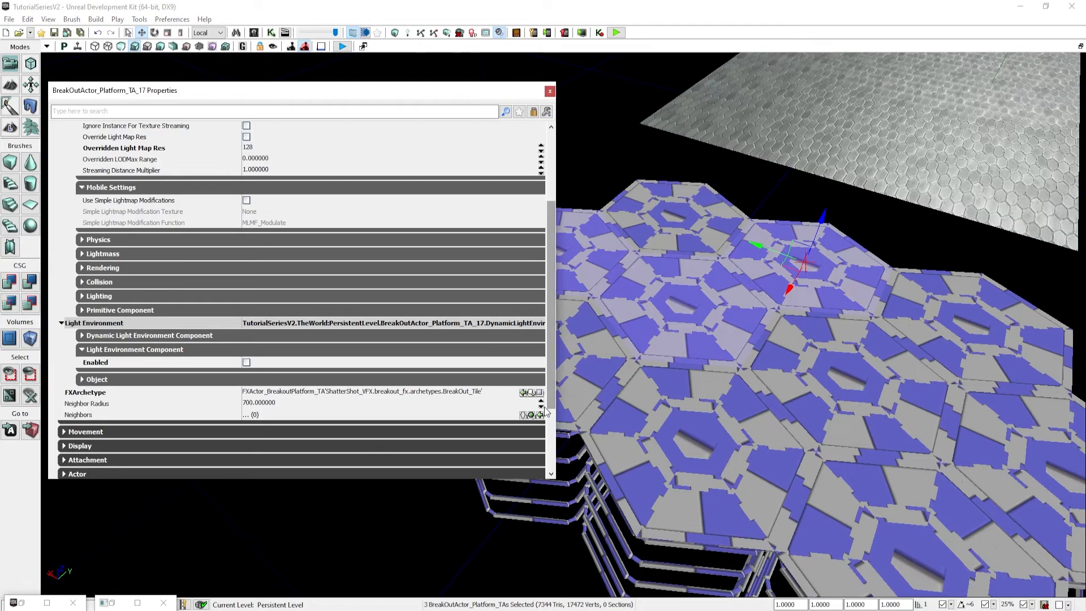
left_click(539, 415)
- Lock the properties window to the first row's middle platform and assign its four adjacent platforms as its Neighbors
right_click_drag(680, 337, 725, 325)
left_click(533, 112)
left_click(665, 295)
left_click(533, 112)
right_click_drag(697, 249, 661, 252)
left_click(660, 272)
left_click(679, 334, "ctrl")
left_click(785, 379, "ctrl")
left_click(899, 354, "ctrl")
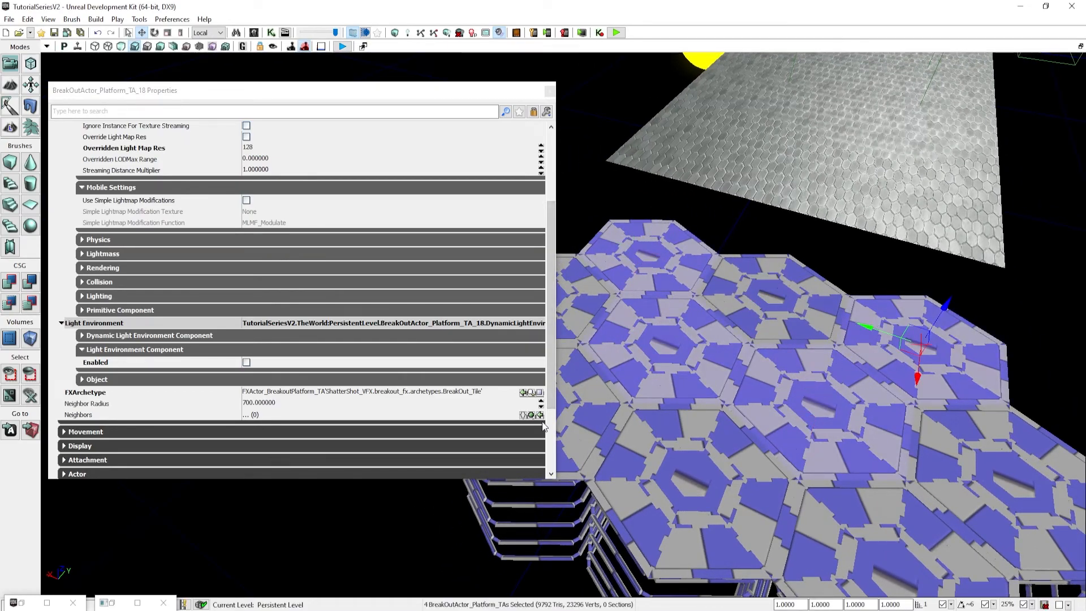
left_click(540, 416)
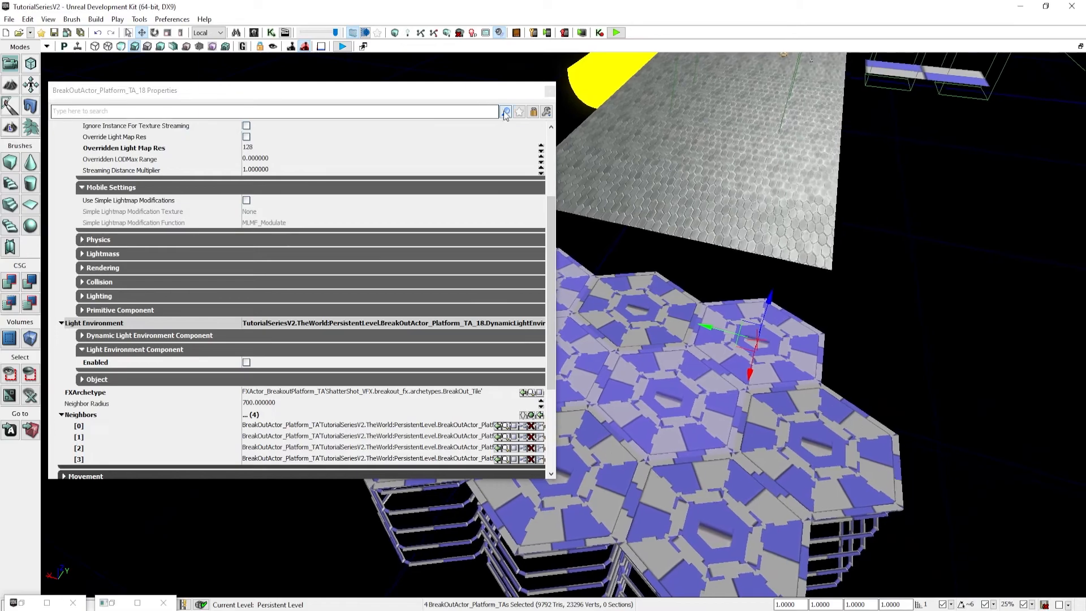
- Assign the three platforms adjacent to the first row's other end platform as its Neighbors and close the properties window
left_click(737, 324)
left_click(536, 113)
left_click(650, 318)
left_click(670, 353, "ctrl")
left_click(808, 402, "ctrl")
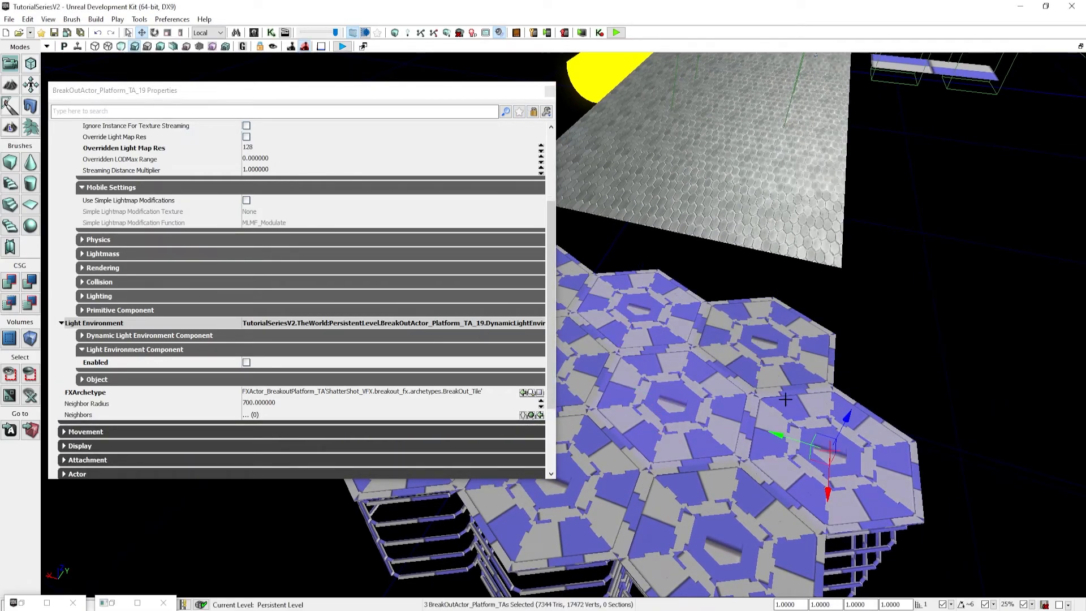
left_click(540, 415)
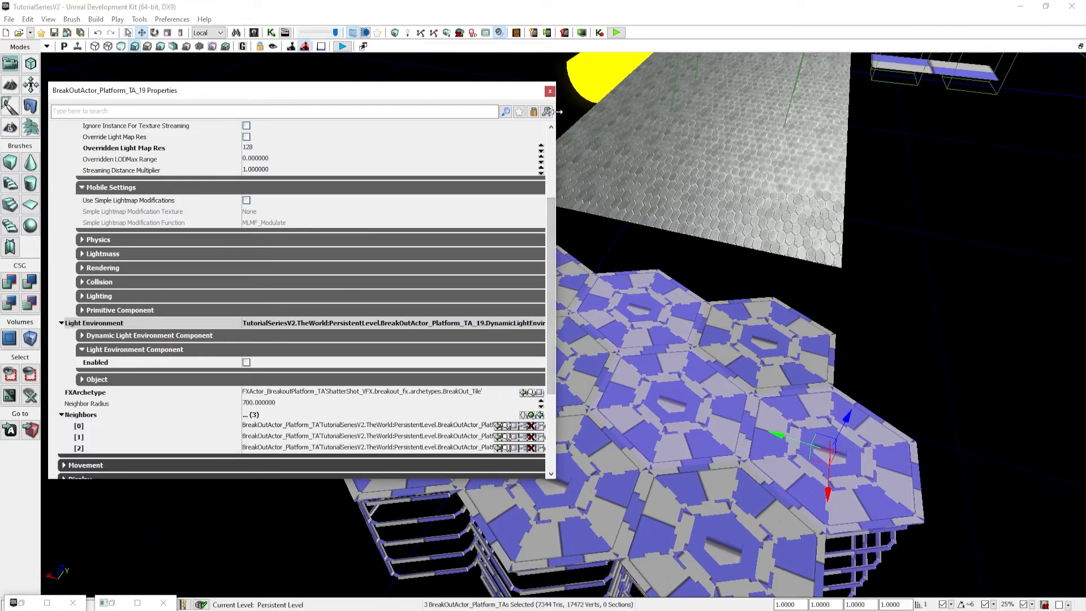
left_click(550, 92)
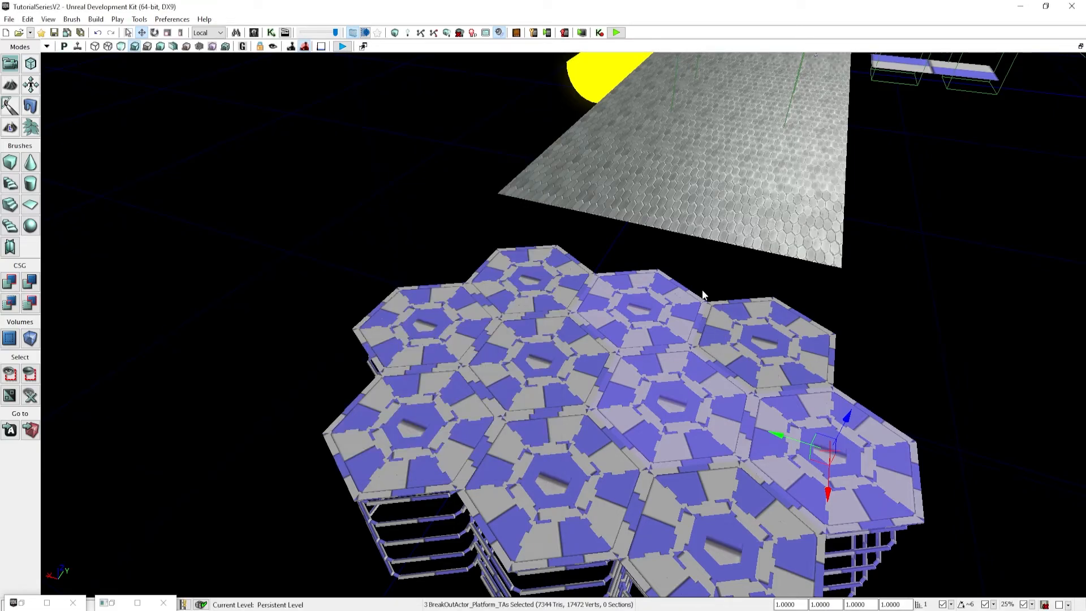
- Lock the properties window to the second row's end platform and assign its three adjacent platforms as its Neighbors
right_click_drag(679, 394, 701, 301)
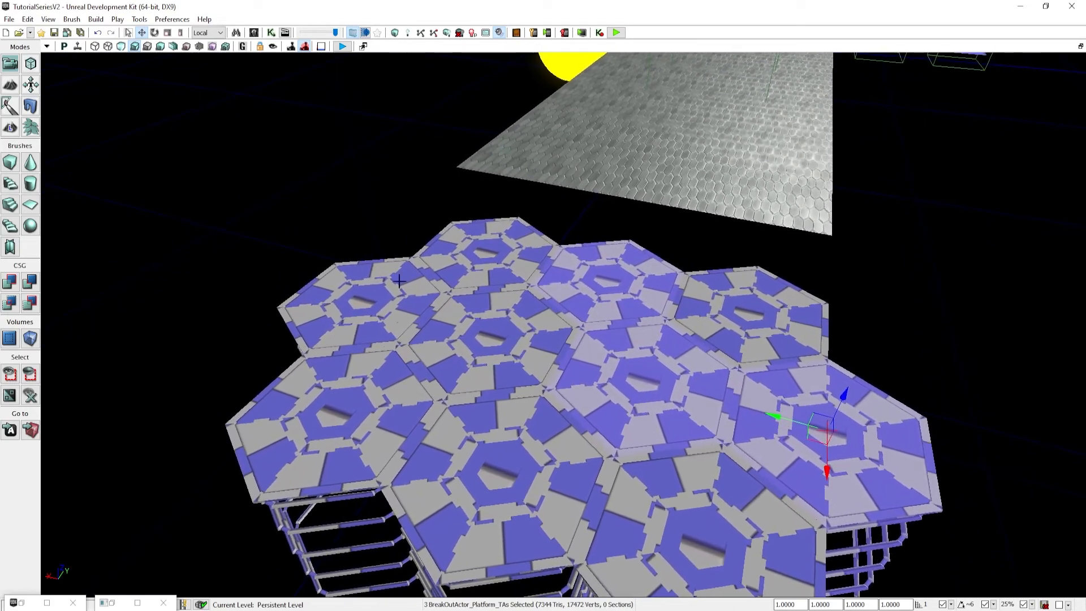
scroll(741, 340, "up", 2)
left_click(403, 322)
left_click(780, 313)
double_click(765, 400)
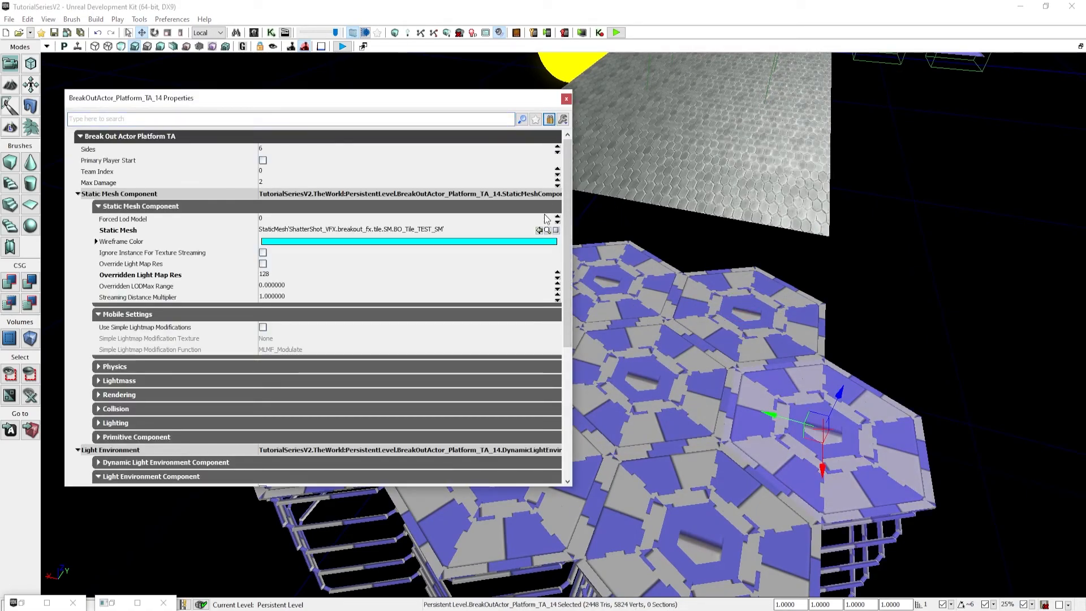
right_click(716, 392)
left_click(677, 333, "ctrl")
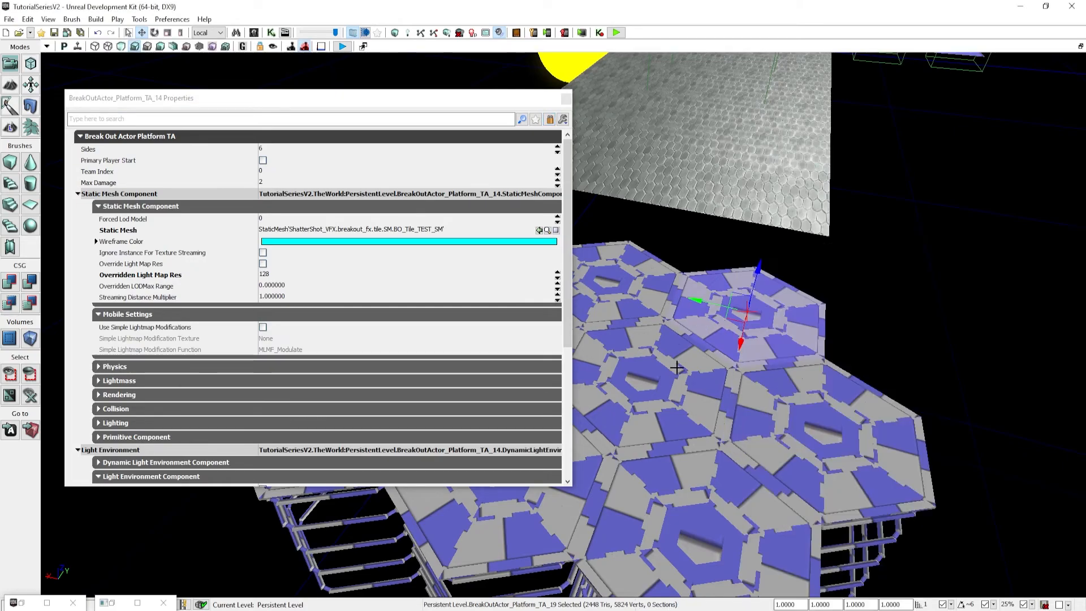
left_click(694, 518, "ctrl")
left_click_drag(569, 324, 557, 406)
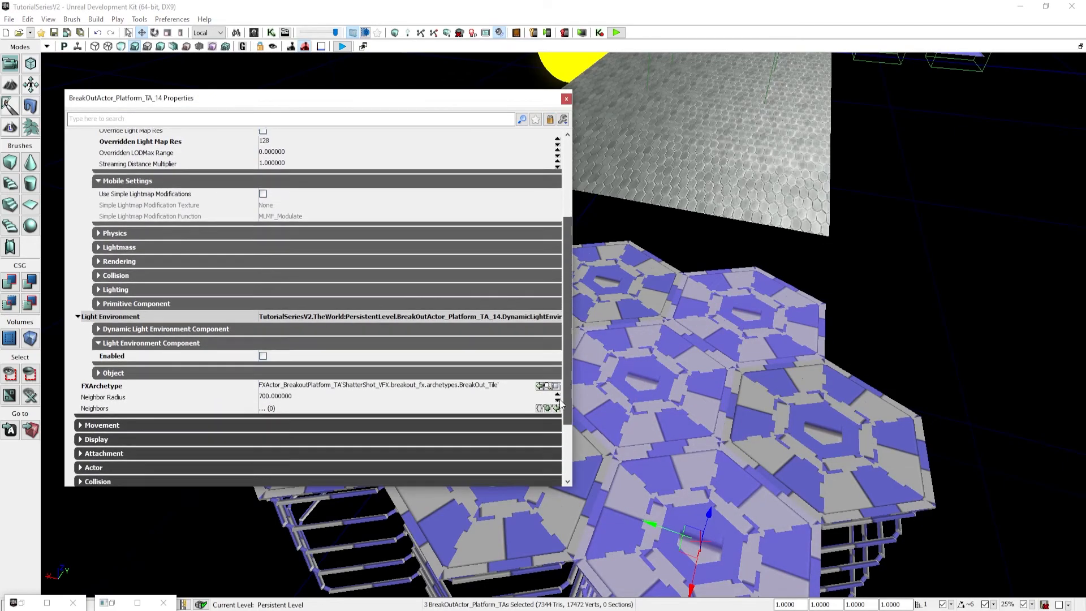
left_click(556, 400)
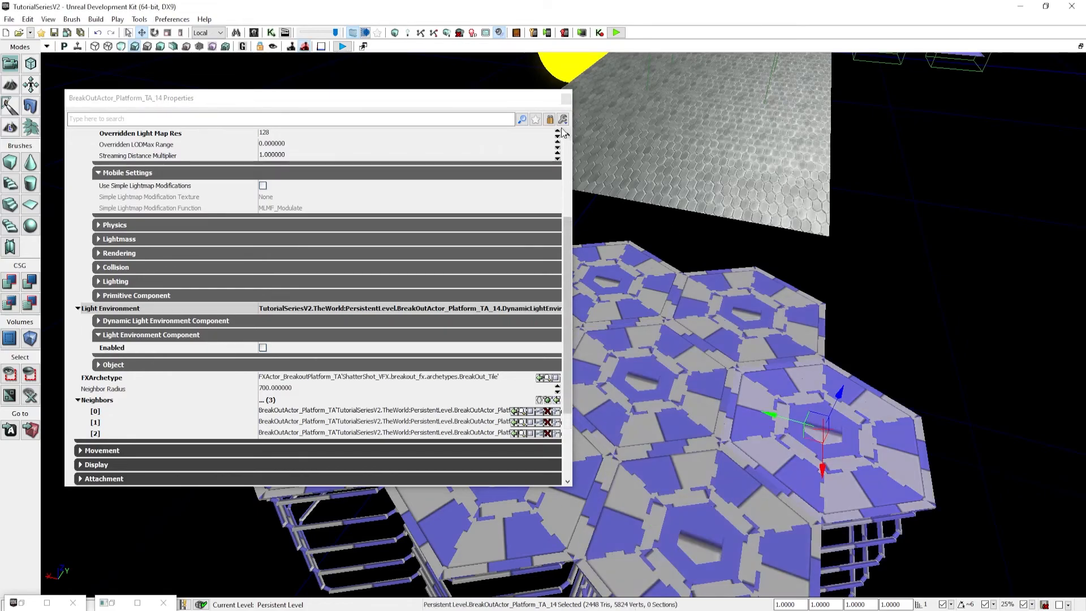
- Lock the properties window to each following platform in turn and assign its adjacent platforms as its Neighbors
left_click(754, 340)
left_click(556, 400)
left_click(652, 303)
left_click(549, 120)
left_click(741, 277, "ctrl")
left_click(719, 362, "ctrl")
left_click(599, 384, "ctrl")
left_click(556, 400)
left_click(550, 120)
left_click(557, 400)
left_click(557, 423)
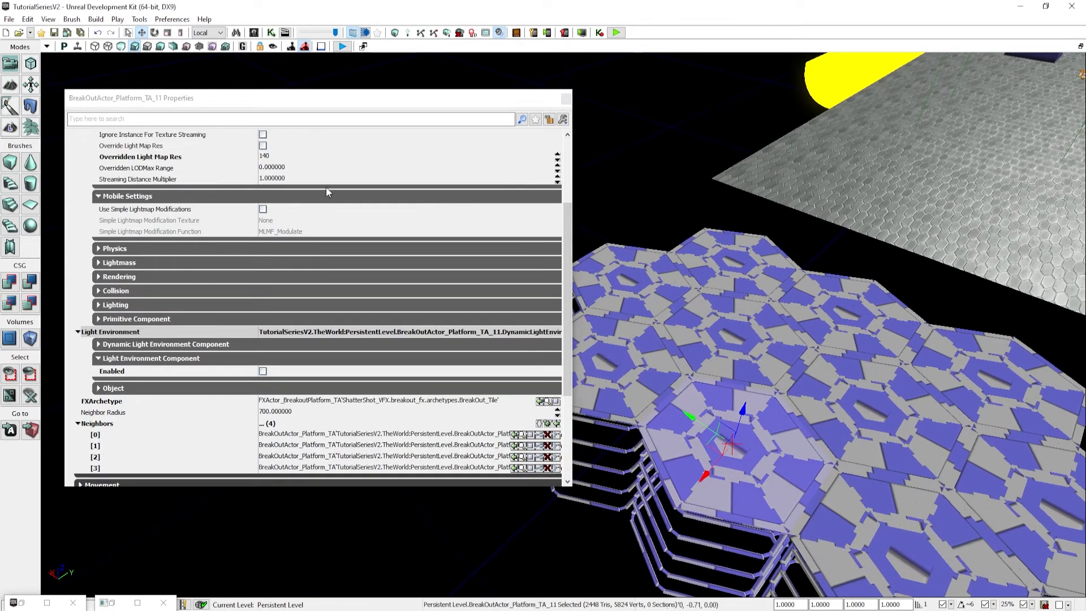
- Assign the adjacent platforms as Neighbors for the remaining platforms of the floor and close the properties window
left_click(815, 476)
left_click(662, 394, "ctrl")
left_click(786, 350, "ctrl")
left_click(942, 419, "ctrl")
left_click(557, 423)
left_click(550, 120)
right_click_drag(792, 317, 815, 331)
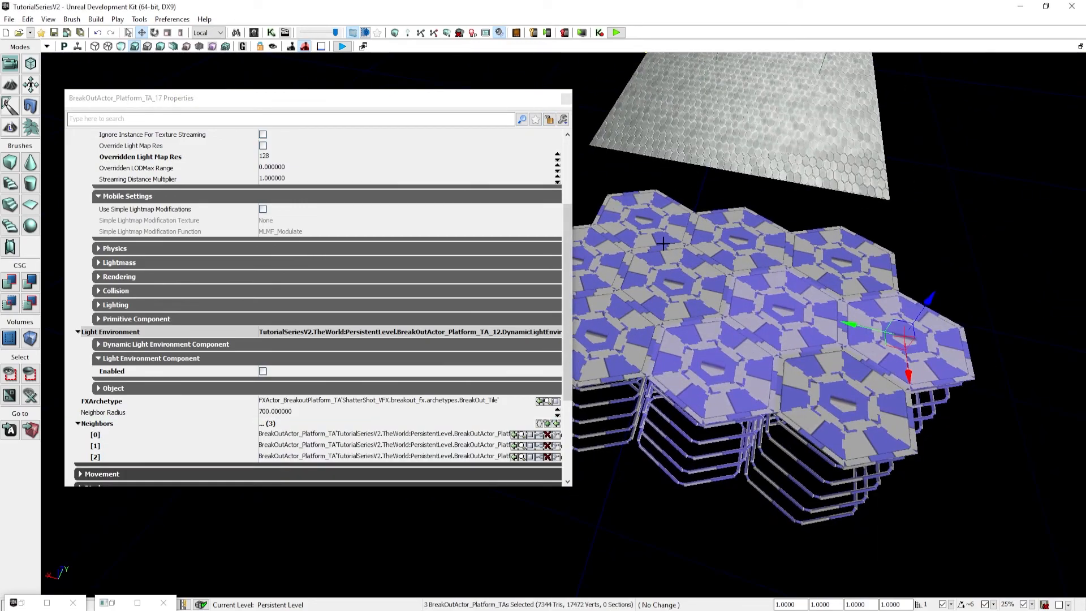
left_click(697, 349)
left_click(761, 333)
left_click(779, 346)
left_click(800, 371)
left_click(877, 362)
left_click(854, 292)
left_click(704, 182)
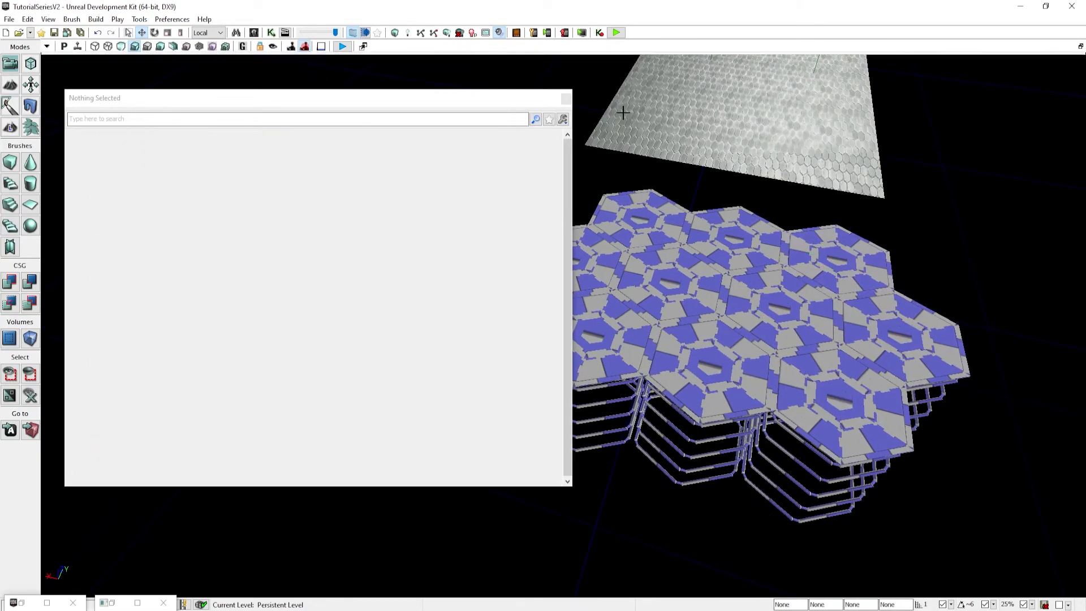
left_click(566, 99)
- Select all ten breakout platforms in the viewport and set their Team Index to 1
right_click_drag(561, 154, 594, 101)
key("w")
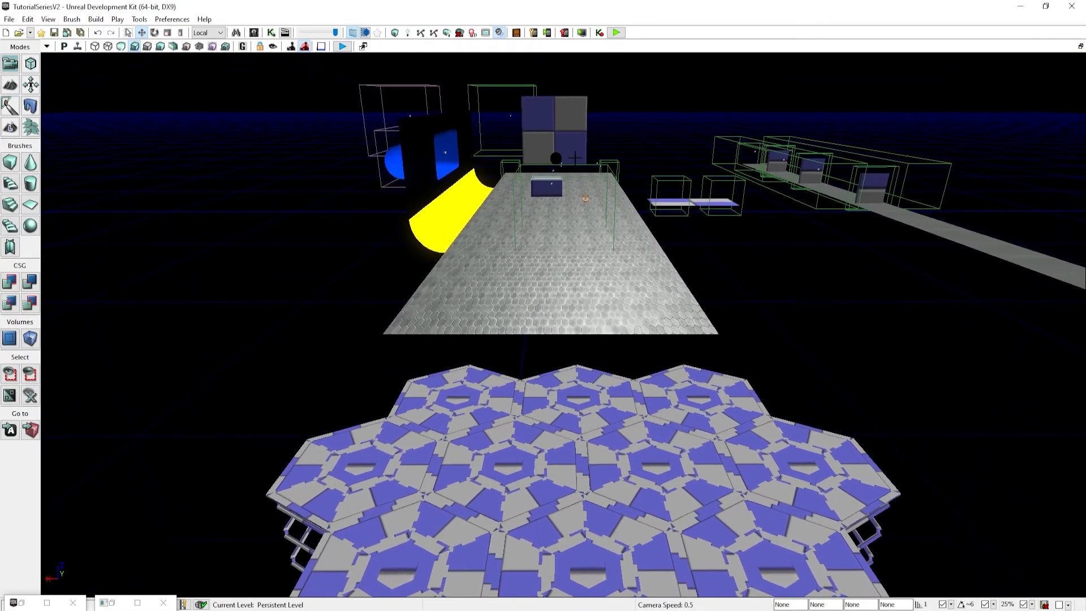
key("q")
left_click(370, 404)
left_click(362, 356, "ctrl")
left_click(450, 308, "ctrl")
left_click(486, 336, "ctrl")
left_click(550, 388, "ctrl")
left_click(585, 309, "ctrl")
left_click(623, 345, "ctrl")
left_click(810, 377, "ctrl")
left_click(767, 410, "ctrl")
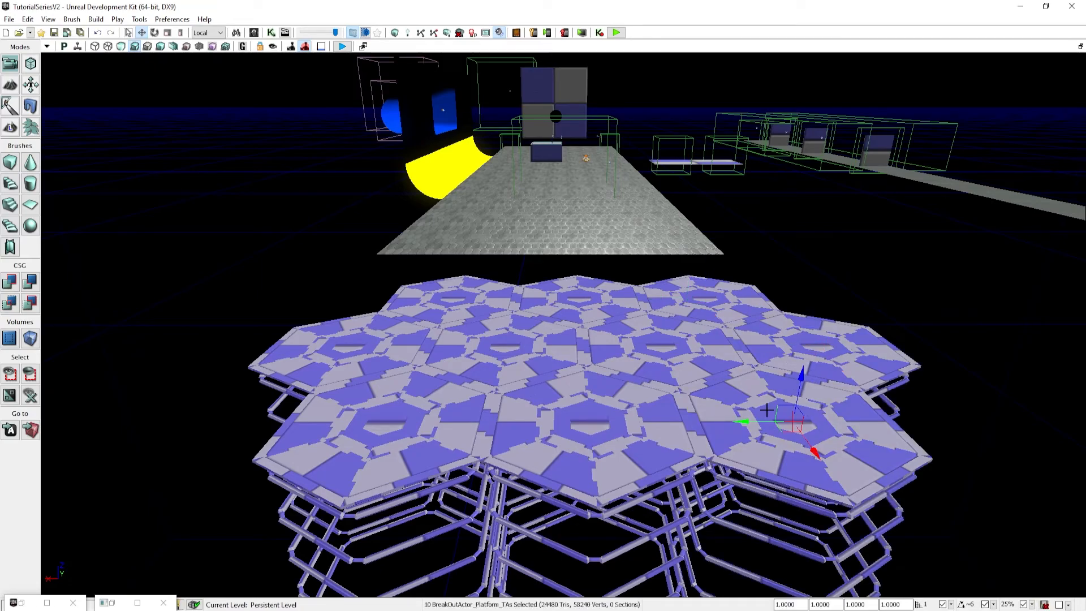
key("F4")
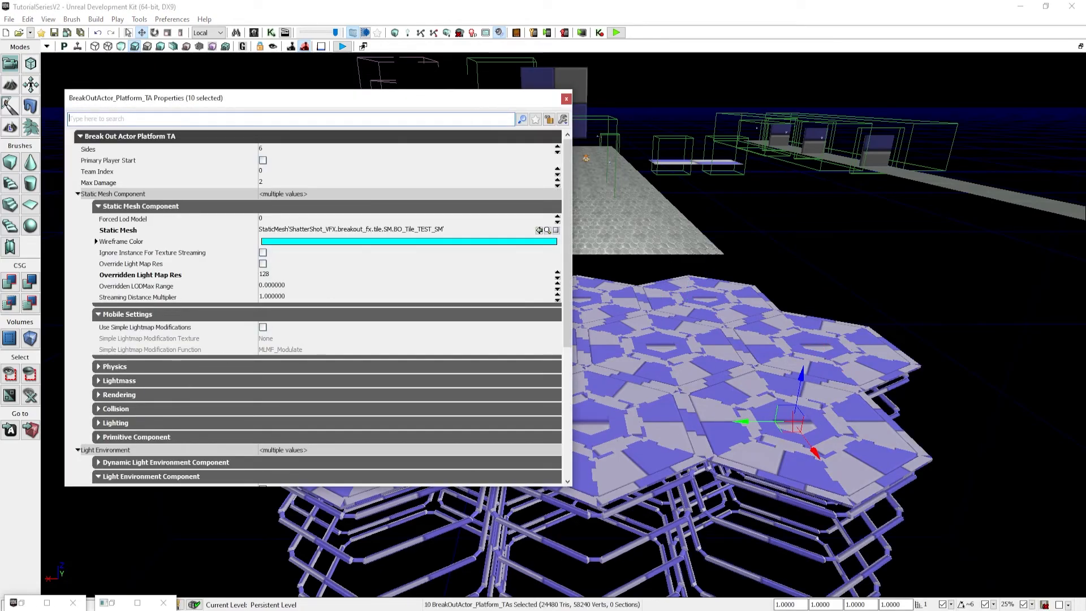
left_click(111, 175)
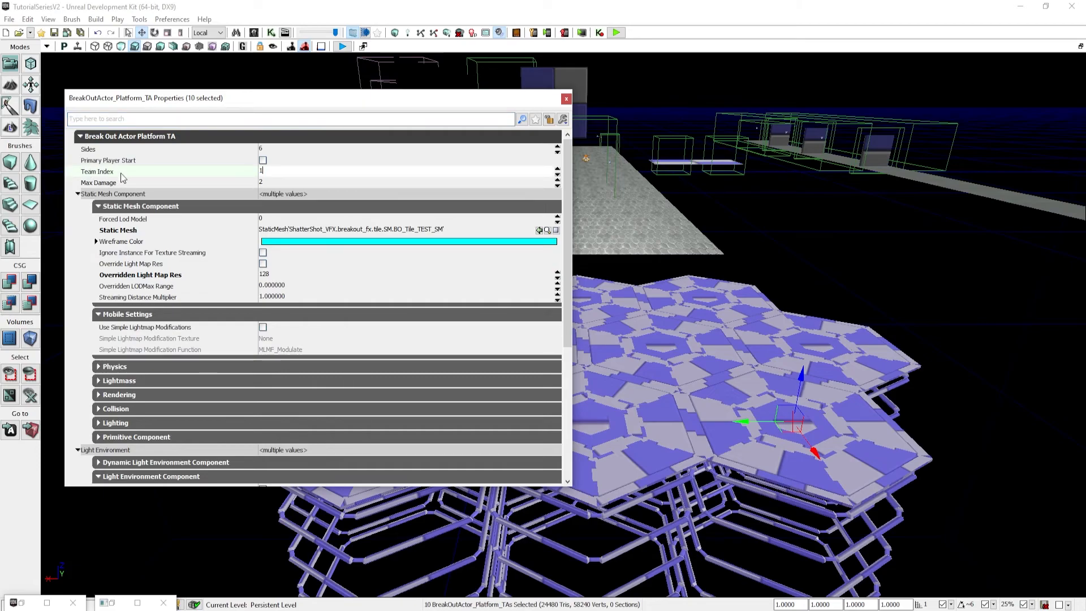
left_click(118, 174)
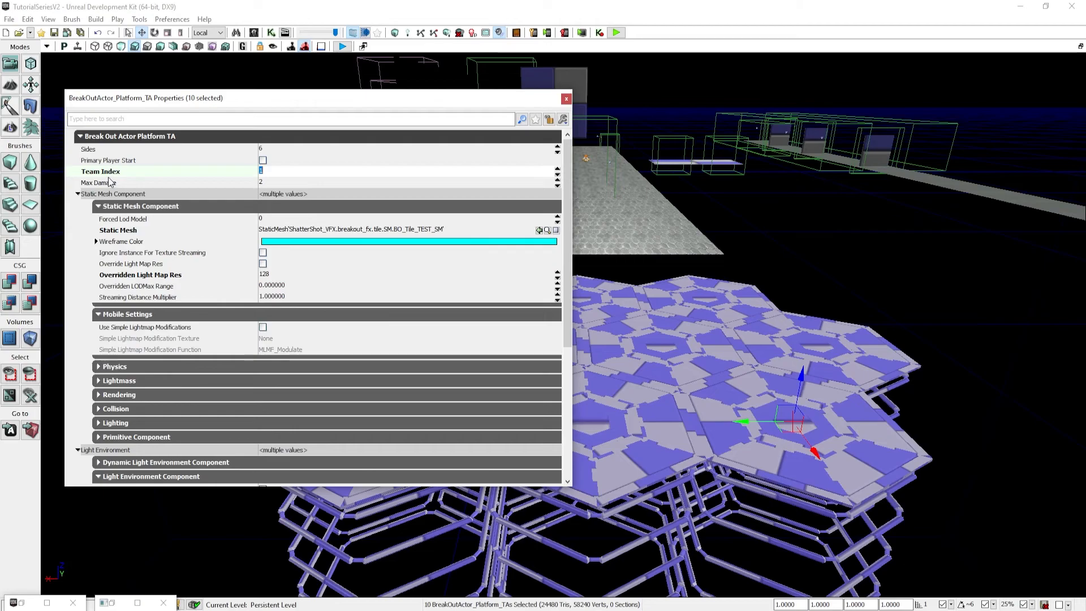
left_click(567, 99)
- Shift the ten selected platforms slightly sideways along their local Y axis, in front of the paved field
right_click_drag(583, 227, 520, 216)
key("d")
scroll(546, 212, "up", 5)
key("d")
key("a")
scroll(475, 212, "down", 5)
key("s")
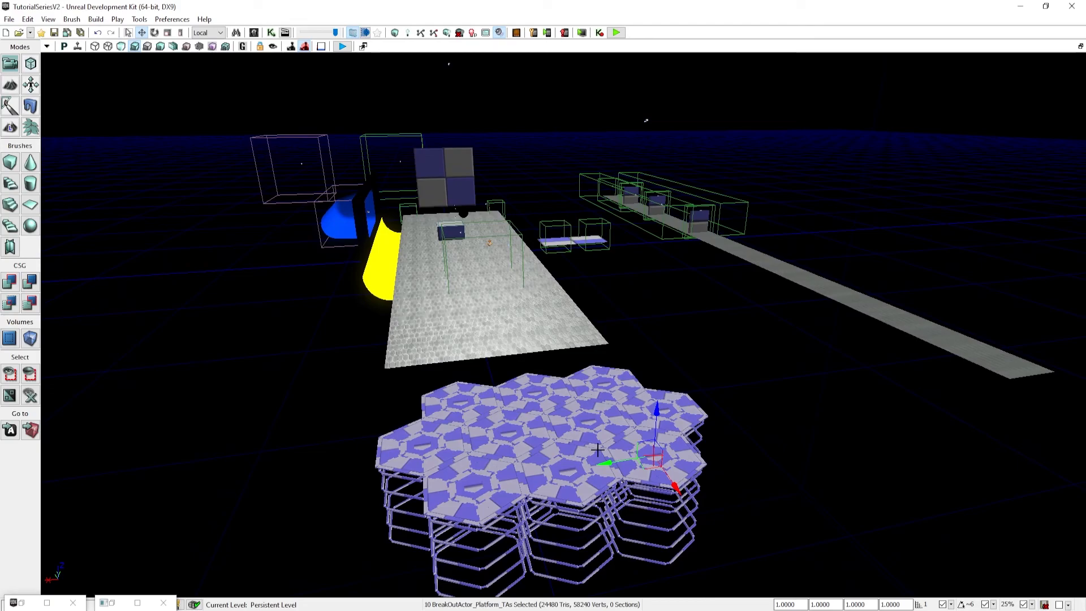
left_click_drag(613, 454, 577, 477)
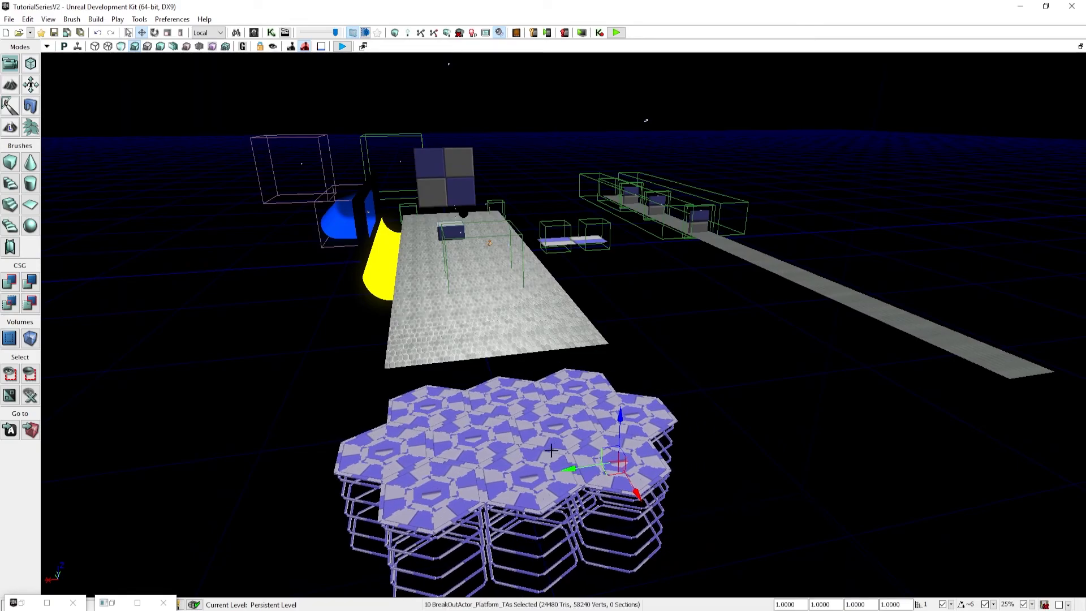
- Examine from the side how the platform floor is positioned relative to the rest of the field
key("a")
right_click_drag(650, 258, 714, 271)
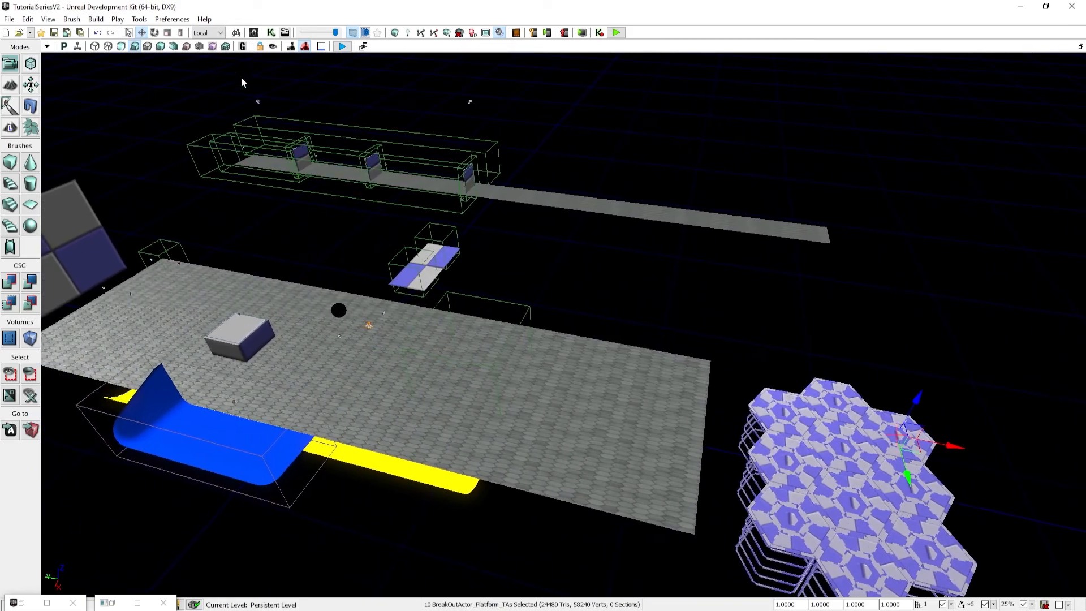
right_click_drag(547, 285, 551, 276)
key("a")
key("s")
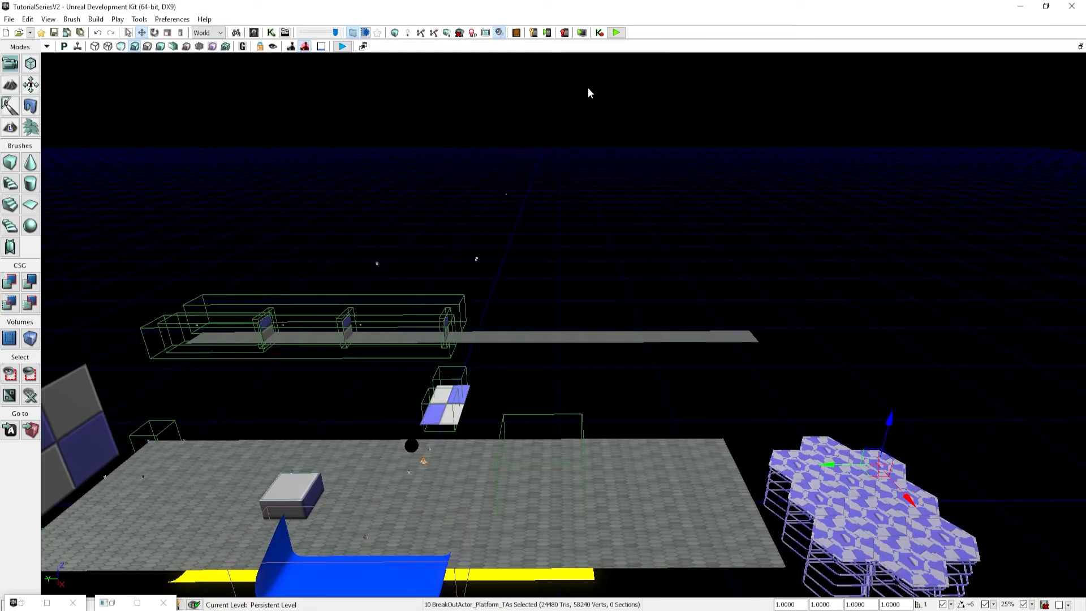
right_click_drag(544, 303, 545, 304)
key("a")
key("s")
right_click_drag(705, 349, 706, 350)
right_click_drag(246, 243, 247, 244)
key("w")
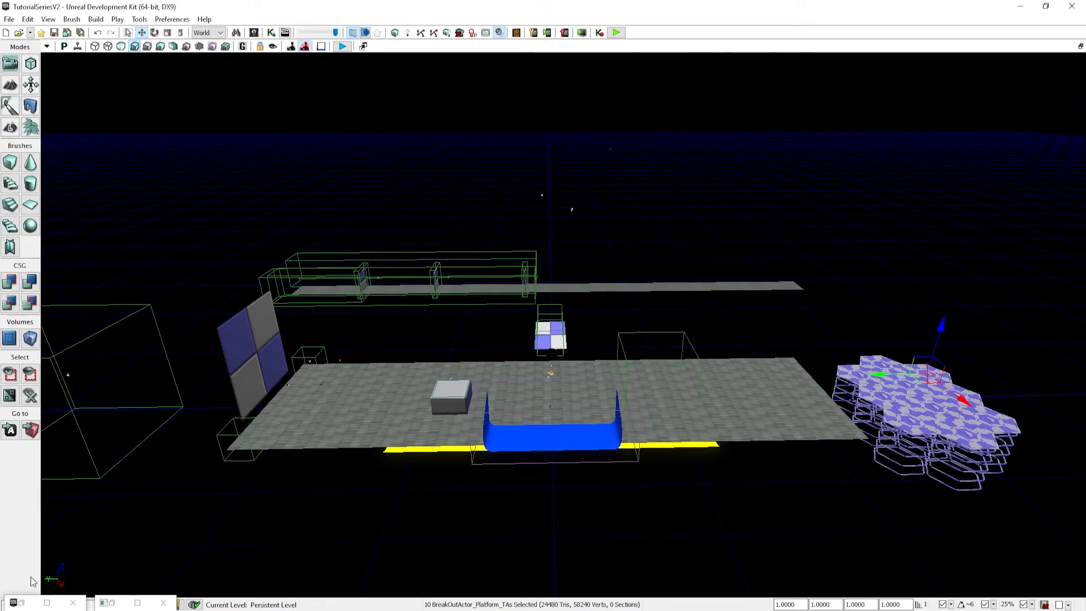
key("d")
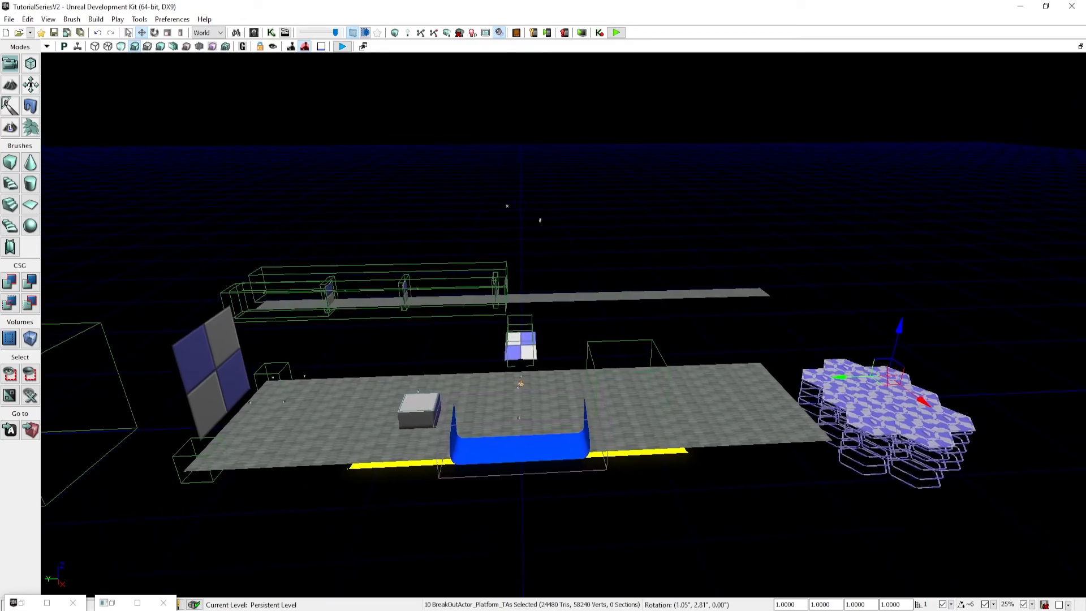
key("w")
scroll(564, 325, "up", 1)
key("d")
right_click_drag(564, 325, 394, 330)
key("s")
key("w")
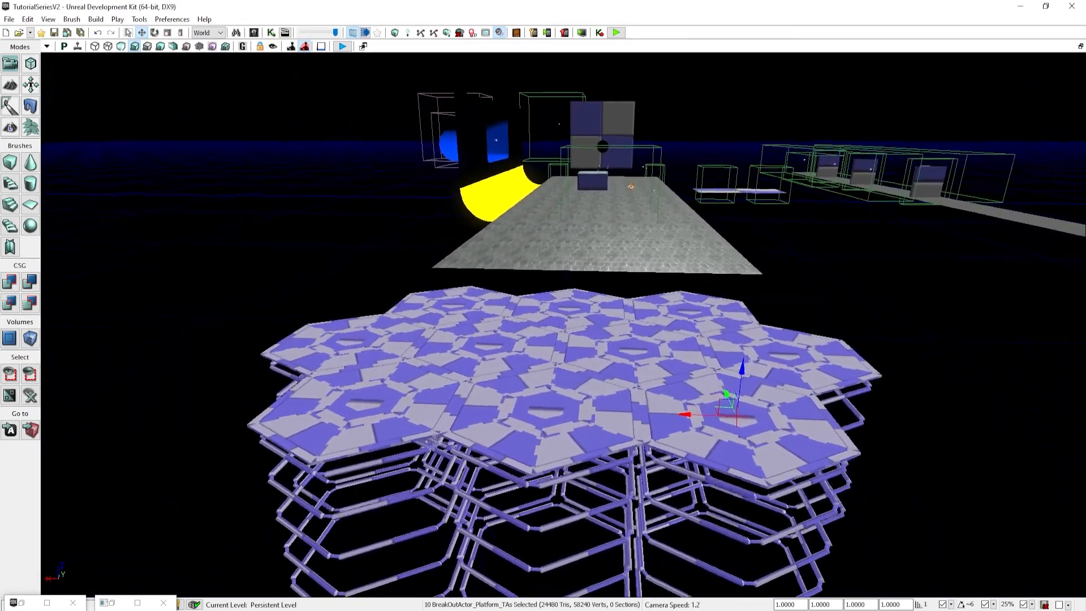
- Review the Max Damage and Team Index properties of the ten platforms and close the properties window
key("F4")
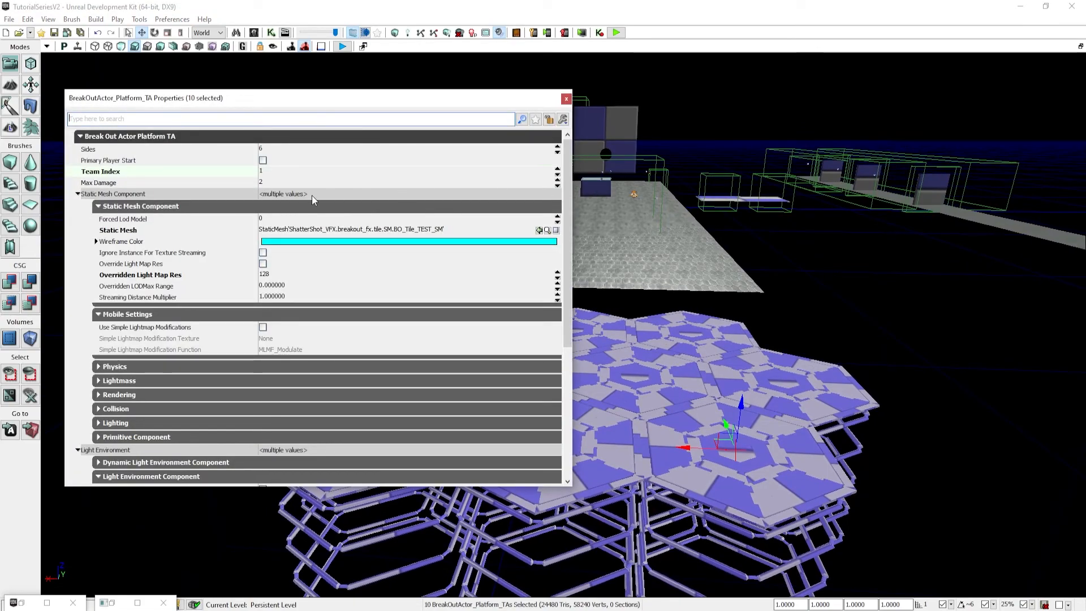
left_click(266, 180)
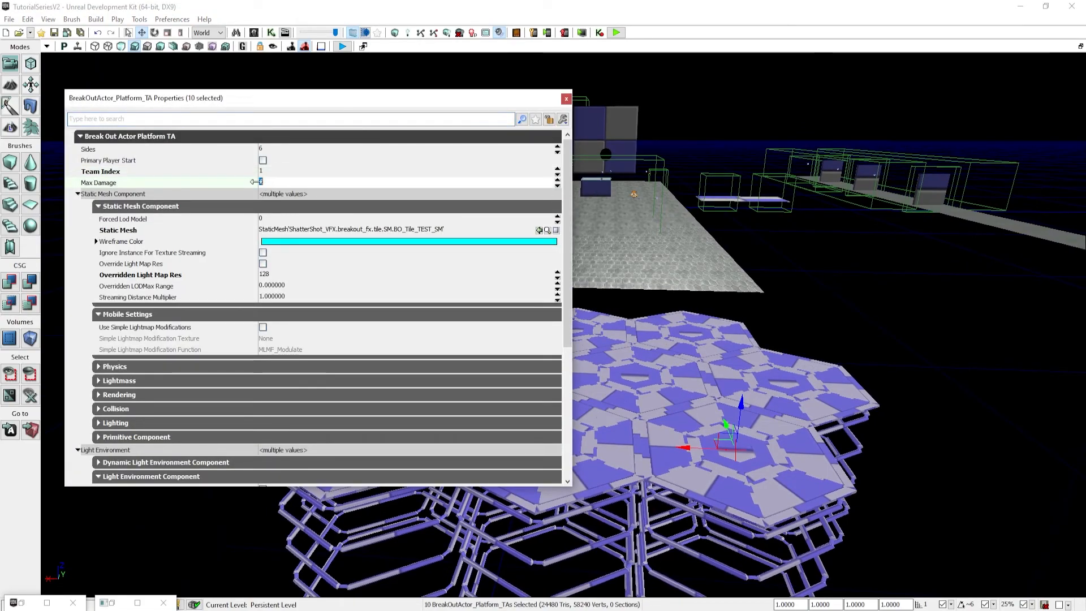
left_click(95, 172)
left_click(136, 137)
left_click(137, 137)
left_click(131, 151)
left_click(136, 172)
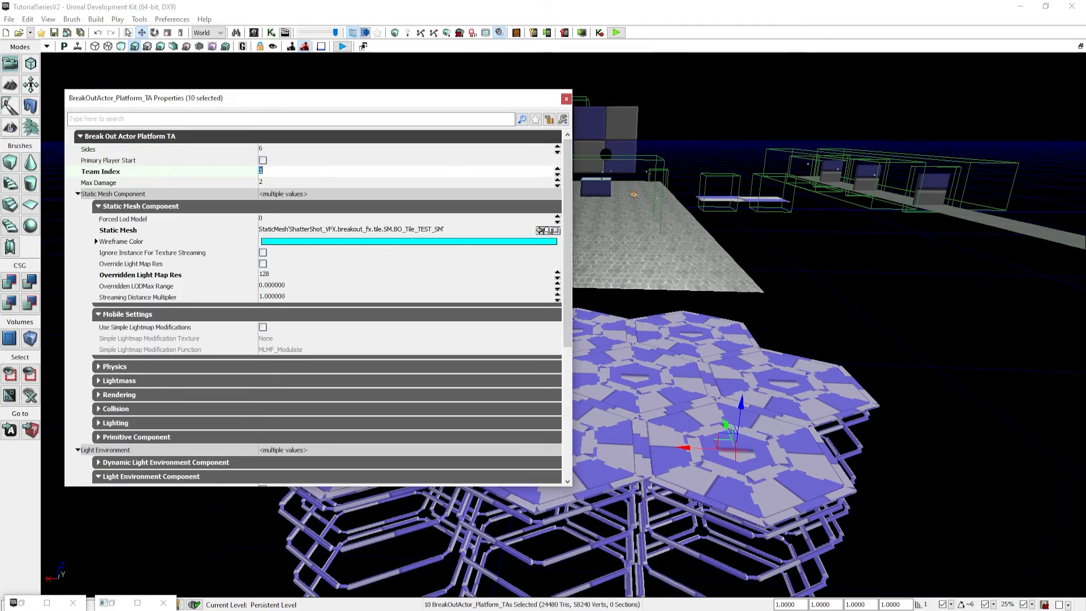
left_click(566, 99)
- Deselect the platforms and place a DecalBlockingActor_TA on top of the breakout platform floor
left_click(800, 303)
right_click_drag(800, 304, 168, 549)
left_click(26, 603)
left_click(83, 38)
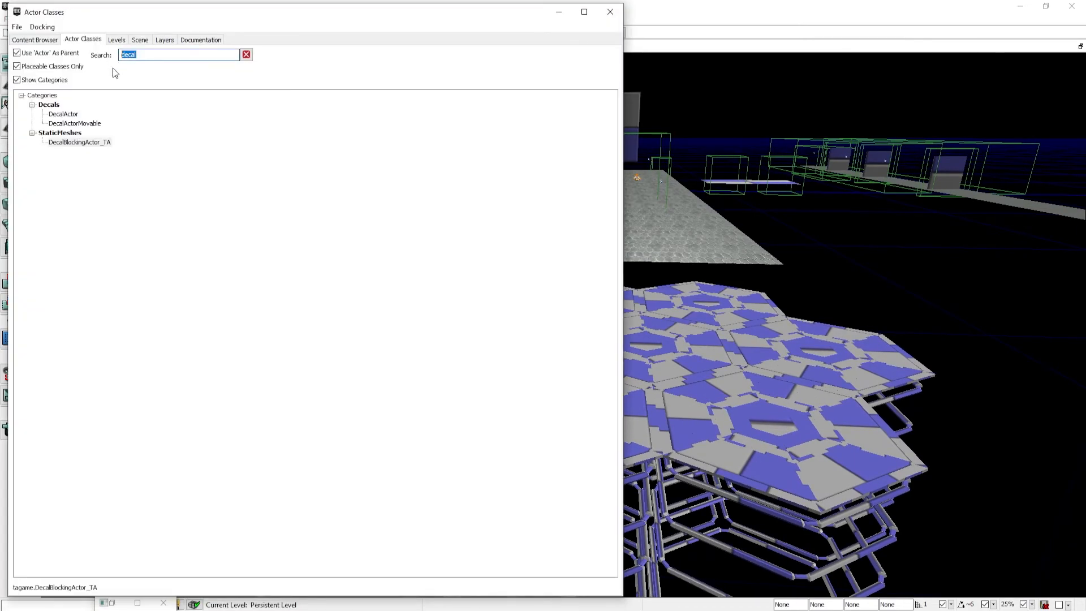
left_click_drag(641, 375, 641, 374)
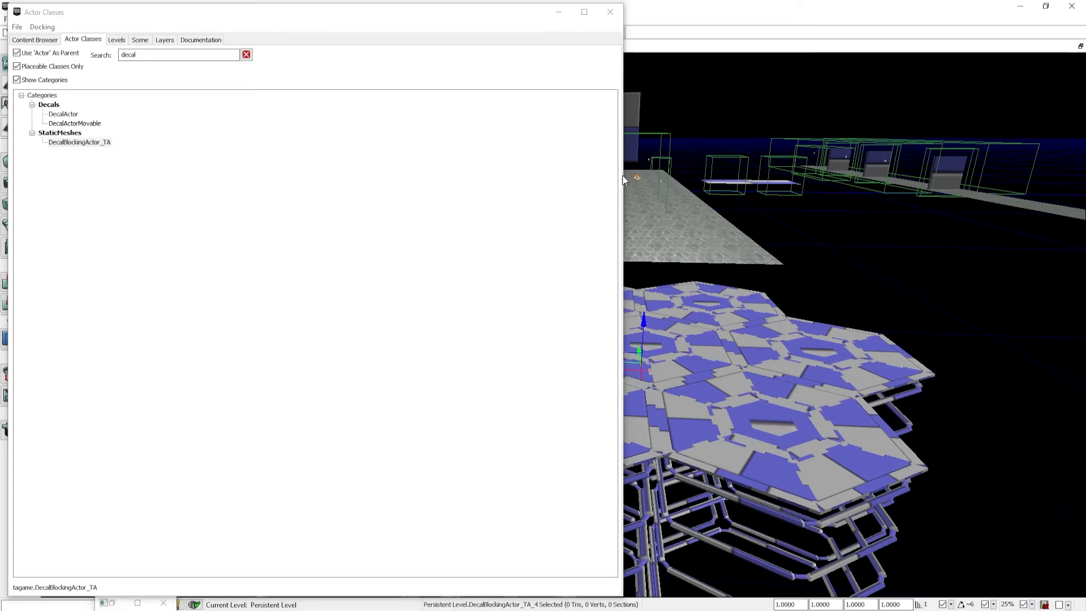
left_click(558, 11)
- Assign the Plane mesh from the TutorialSeriesV2 package as the decal blocking actor's Static Mesh
left_click(22, 604)
left_click(52, 41)
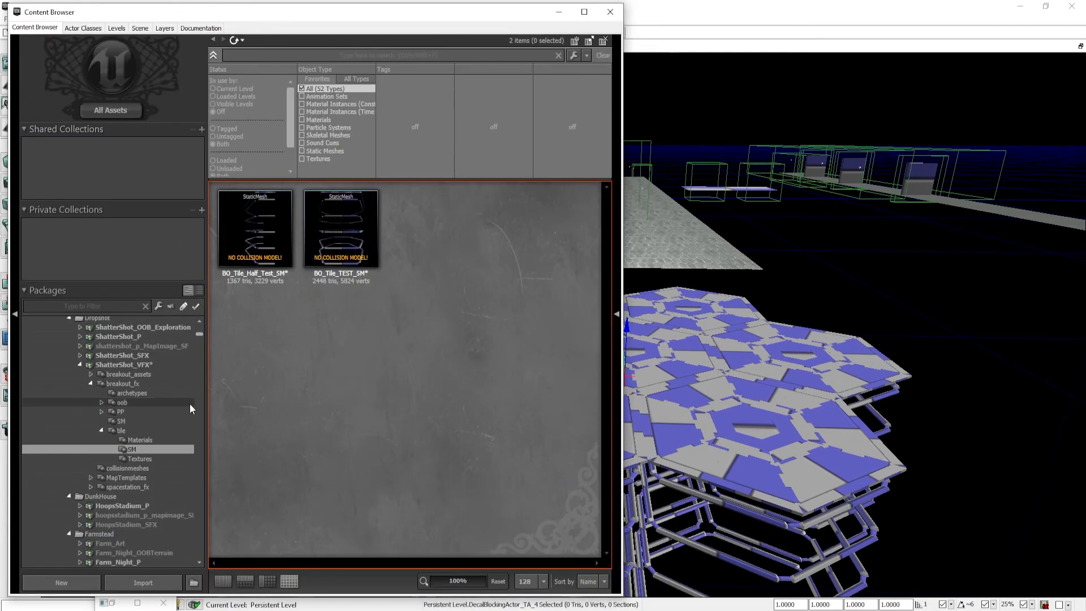
left_click_drag(199, 338, 207, 562)
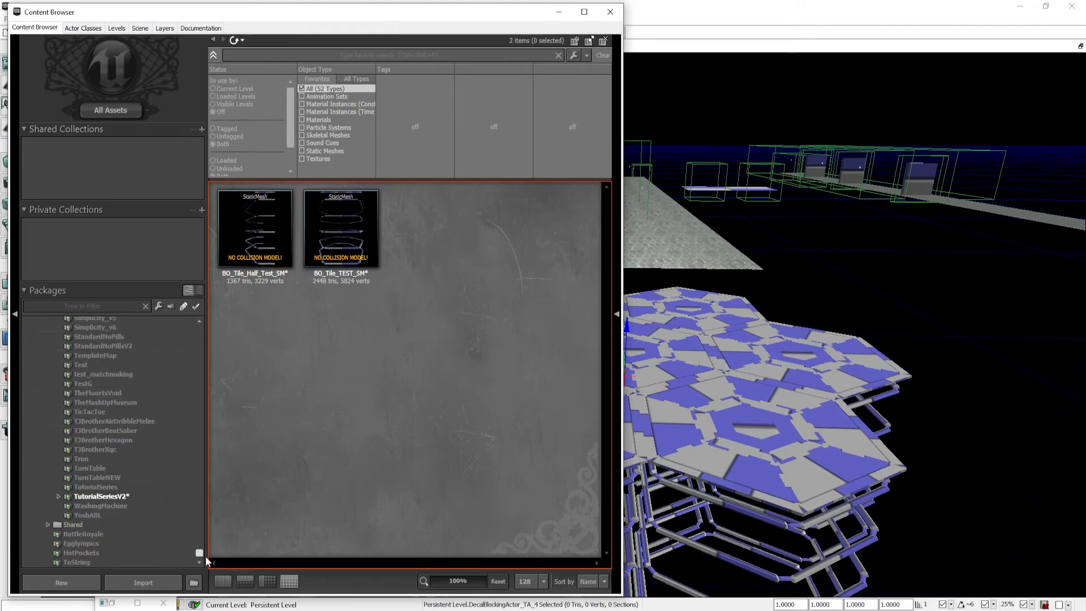
left_click(126, 496)
scroll(340, 509, "down", 5)
left_click(364, 535)
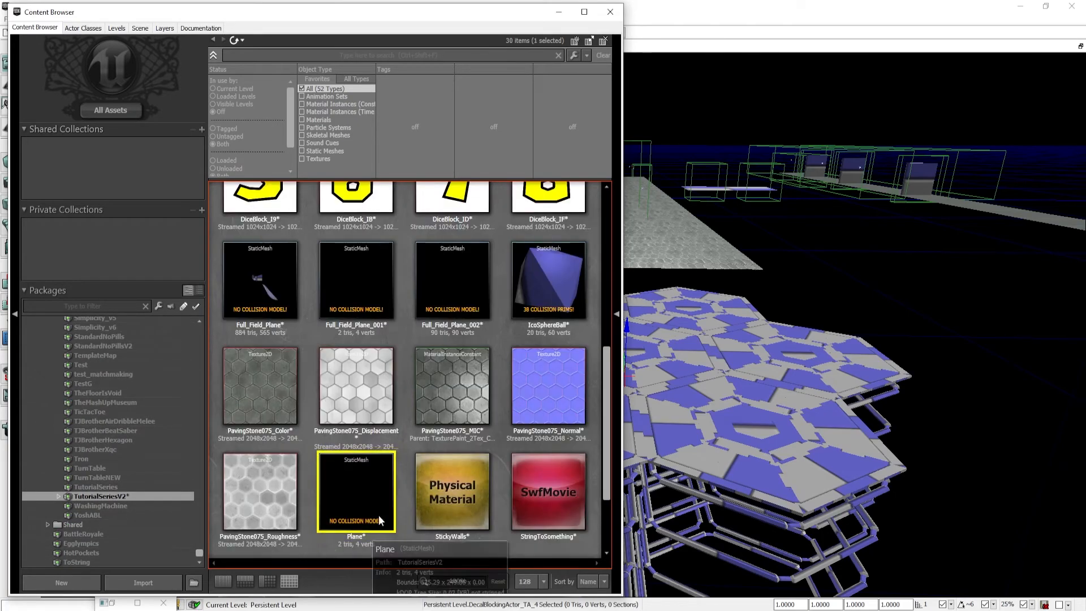
left_click(559, 11)
key("F4")
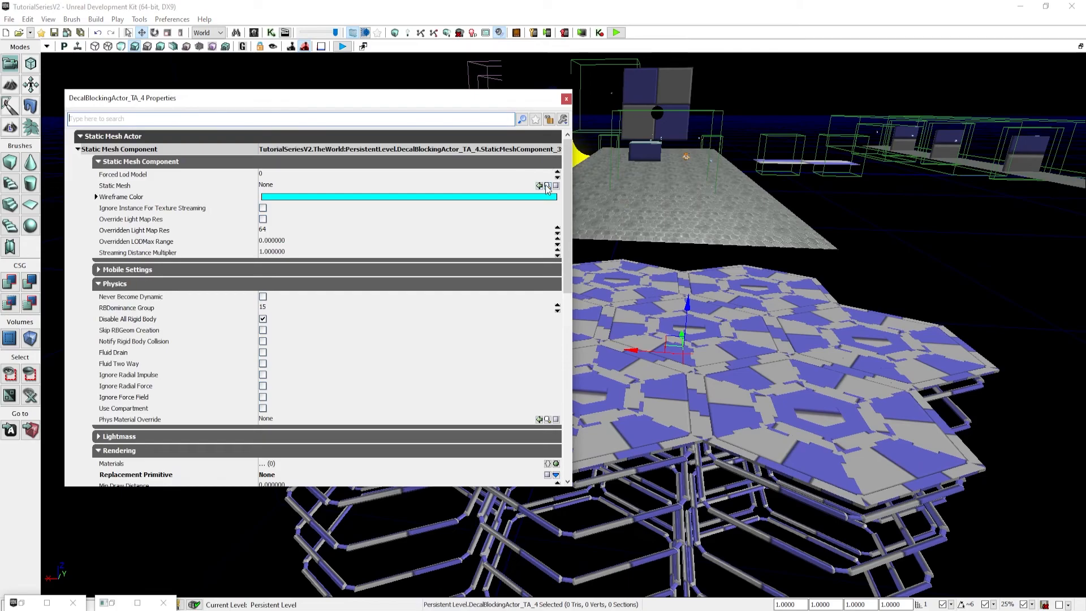
left_click(539, 186)
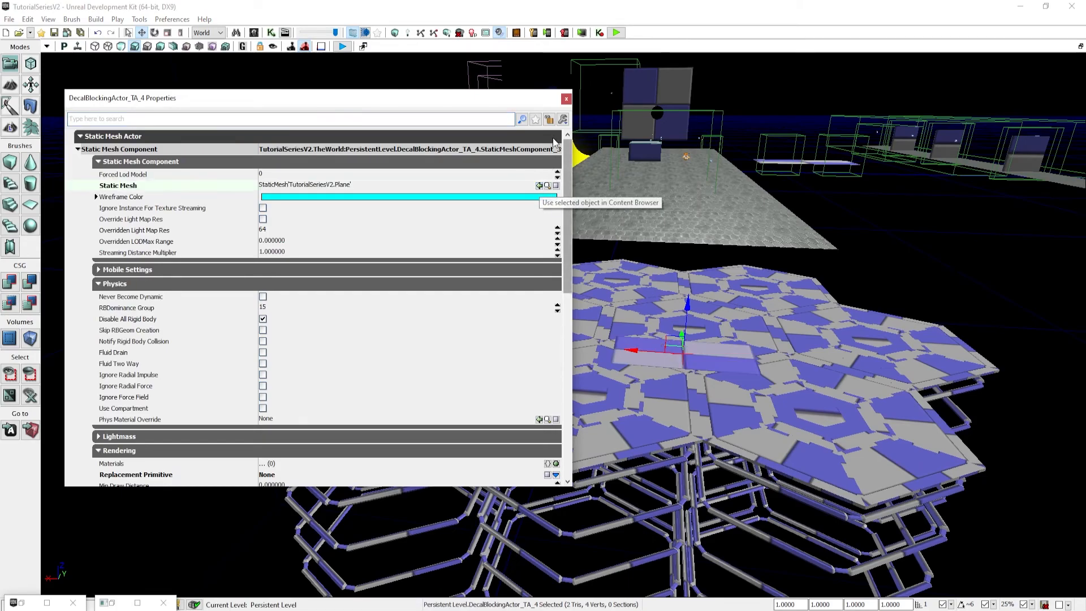
left_click(566, 100)
- Scale the decal blocking plane non-uniformly to about 11.23 in X and -22.51 in Y so it covers the whole platform floor
key("a")
right_click_drag(308, 128, 438, 139)
left_click(180, 32)
left_click_drag(554, 363, 486, 366)
right_click_drag(555, 363, 571, 383)
key("space")
left_click_drag(616, 349, 590, 349)
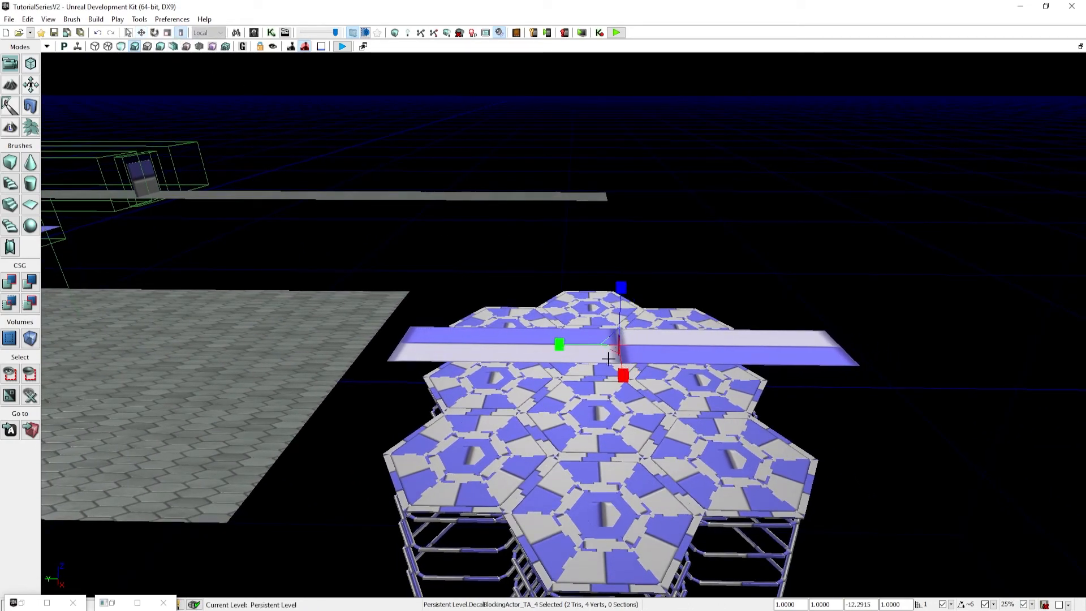
left_click_drag(622, 367, 626, 426)
right_click_drag(625, 426, 758, 367)
right_click_drag(623, 354, 623, 366)
left_click_drag(497, 335, 467, 357)
key("ctrl+z")
right_click_drag(499, 338, 511, 297)
- Move the decal blocking plane vertically to line it up with the platforms' top surface
key("space")
mouse_move(501, 241)
left_mouse_down()
mouse_move(491, 253)
mouse_move(499, 252)
left_mouse_up()
right_click_drag(500, 252, 625, 257)
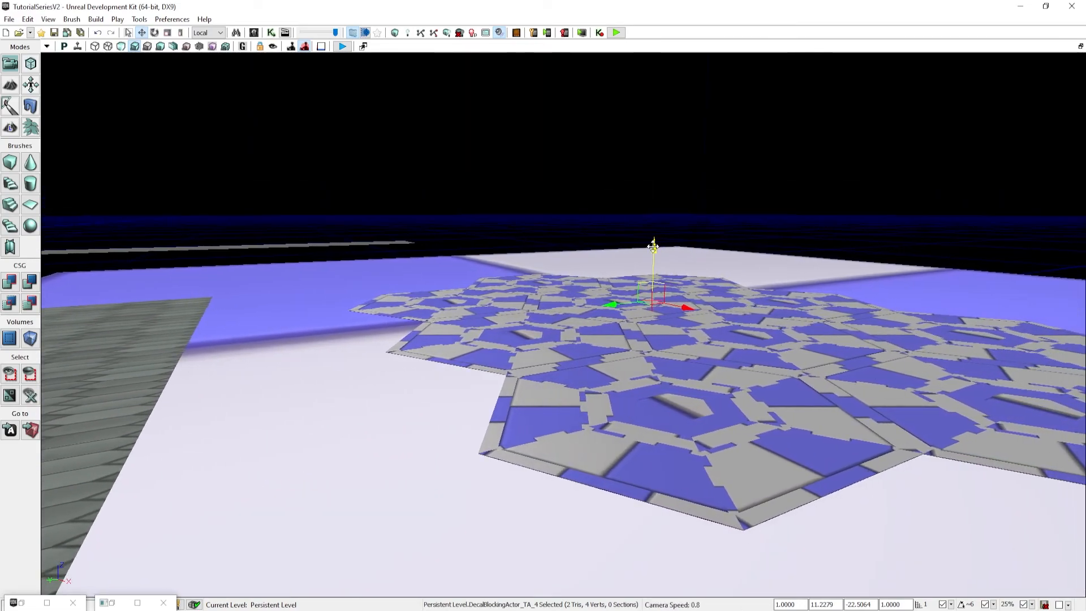
left_click_drag(652, 243, 652, 248)
right_click_drag(653, 248, 606, 294)
scroll(579, 234, "down", 2)
scroll(578, 234, "up", 5)
- Add a Materials entry to the decal blocking plane and set it to Material'ShatterShot_VFX.breakout_fx.SM.DecalMask_MAT'
right_click_drag(514, 393, 540, 398)
scroll(509, 340, "down", 3)
scroll(473, 352, "down", 3)
scroll(475, 352, "up", 9)
scroll(523, 387, "up", 6)
double_click(540, 398)
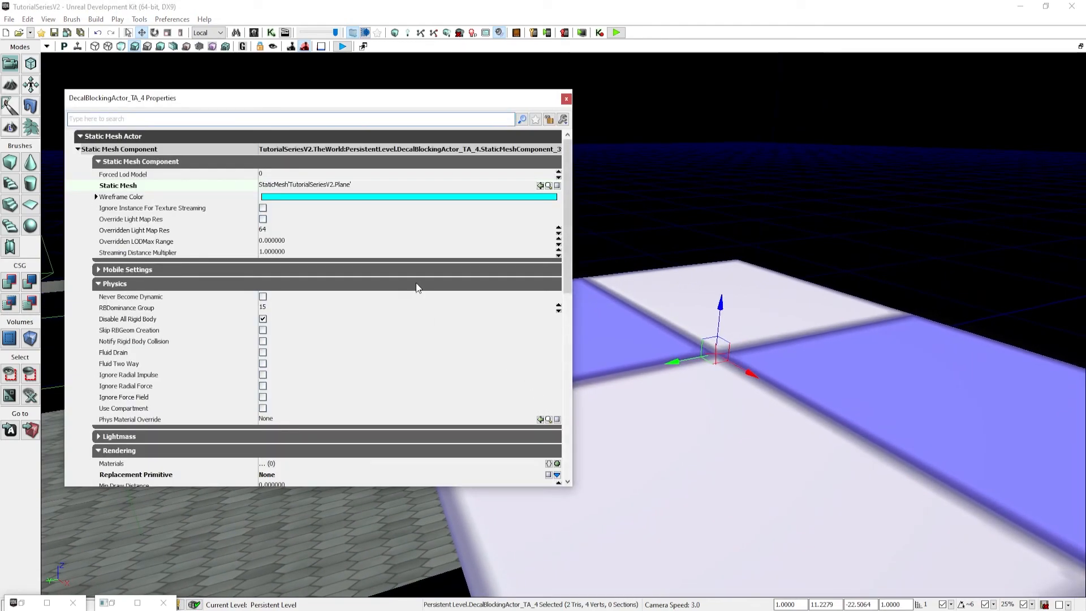
type("mater")
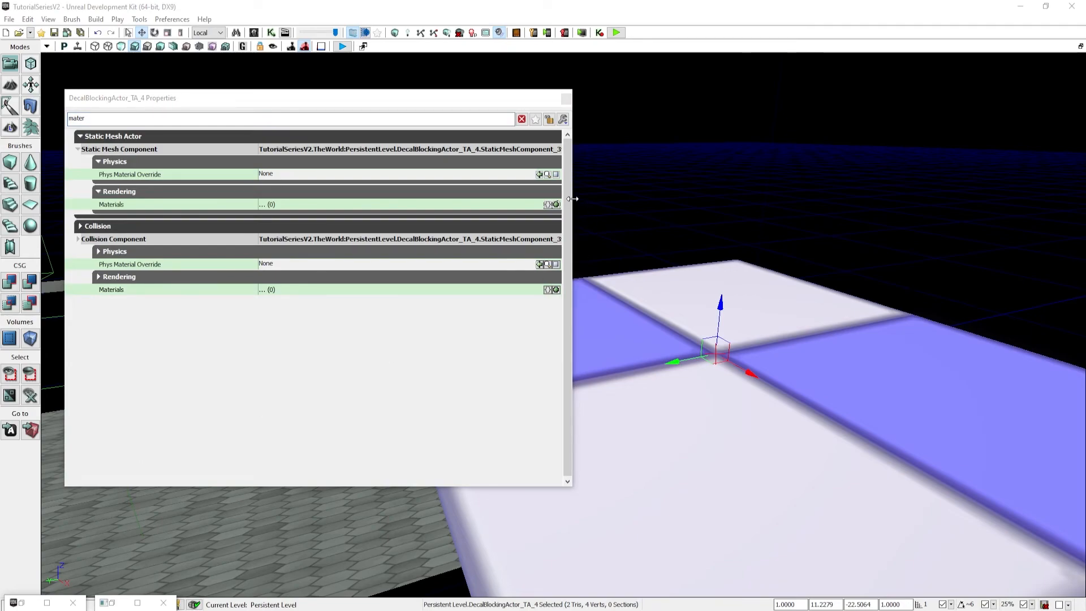
left_click(556, 205)
left_click(364, 216)
type("Material'ShatterShot_VFX.breakout_fx.SM.DecalMask_MAT'")
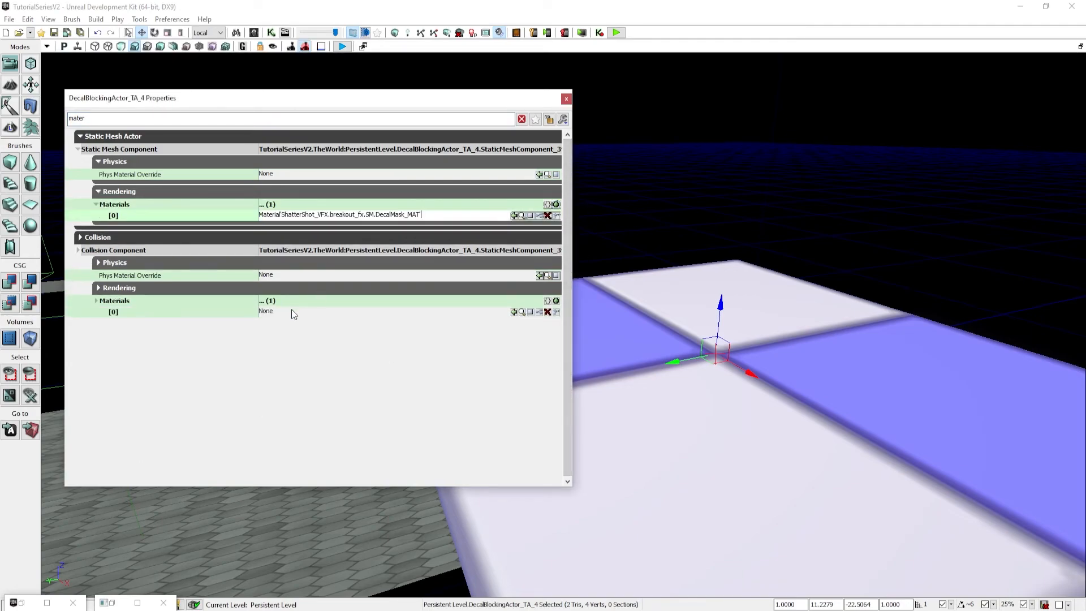
- Apply the DecalMask_MAT material to the decal blocking plane and close its properties
key("Return")
left_click(320, 275)
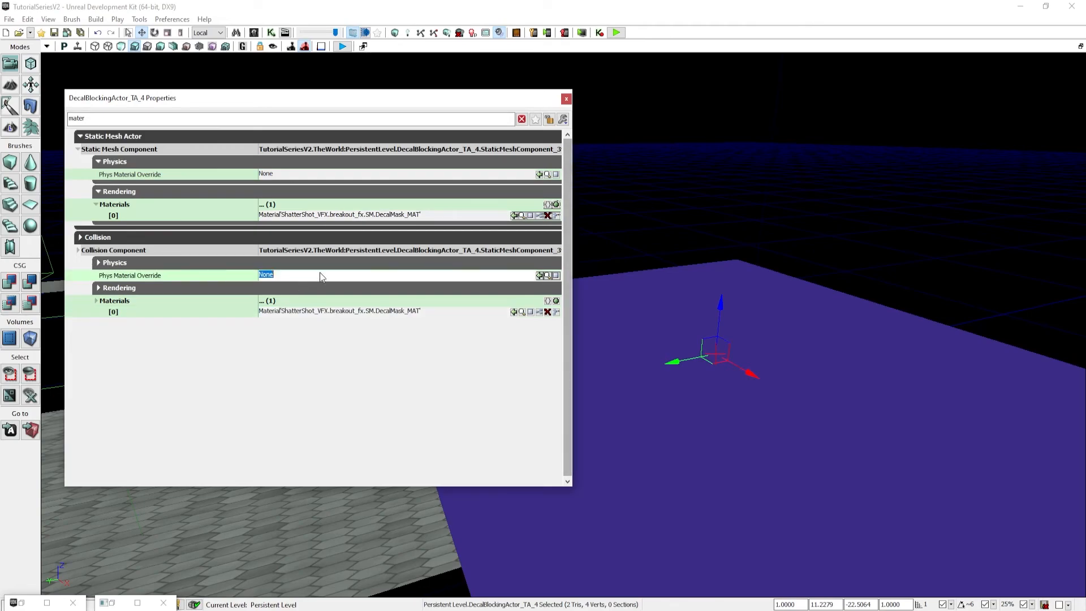
left_click(565, 101)
- Search the ShatterShot_VFX package for assets matching "deca", and clear the filter after checking its groups
left_click(29, 604)
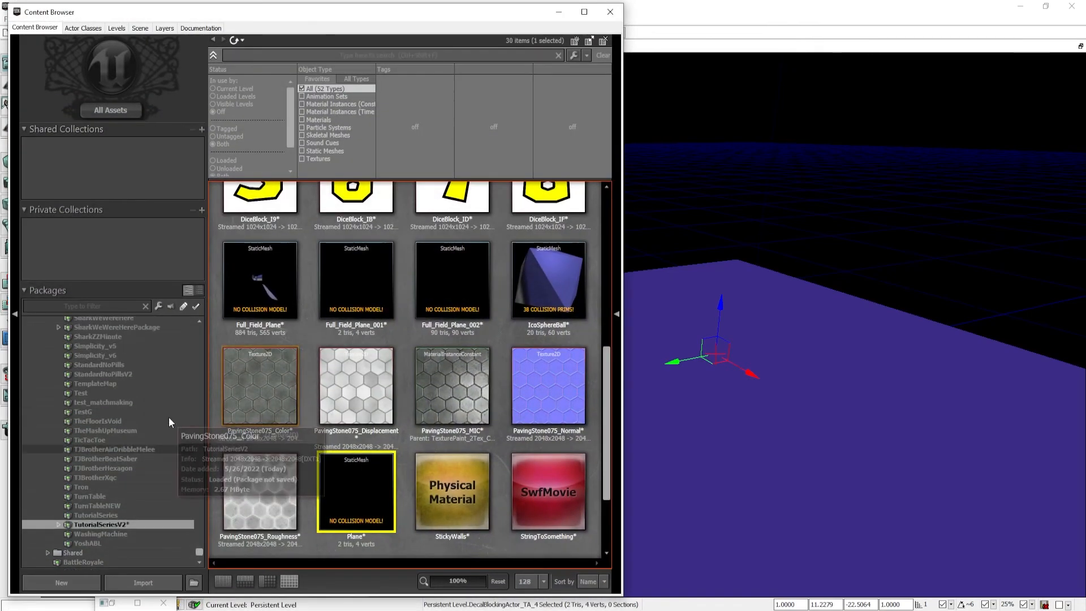
left_click_drag(200, 551, 195, 363)
left_click(130, 407)
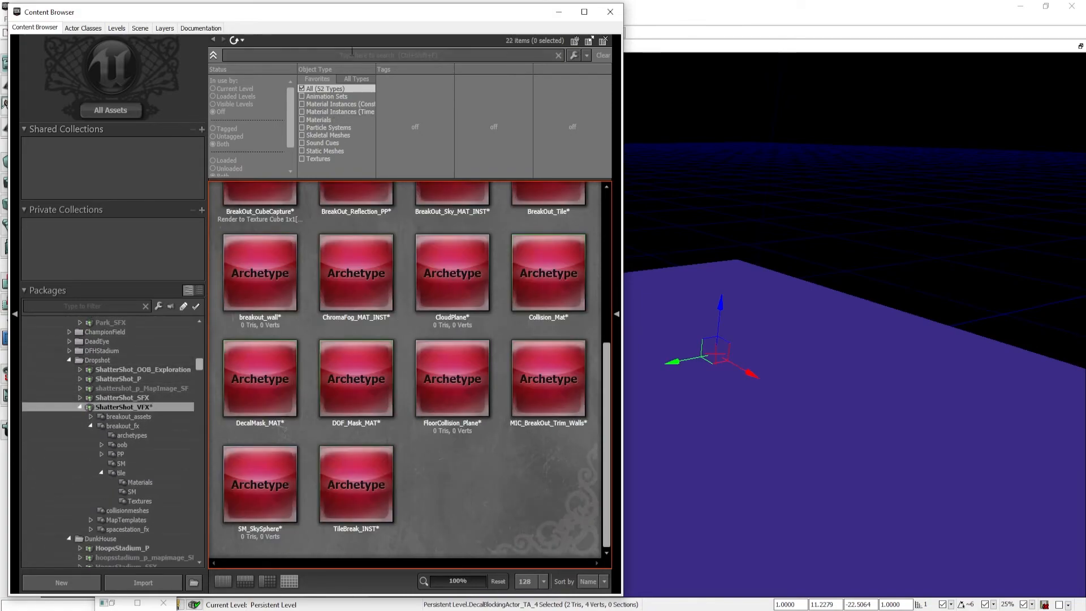
left_click(352, 52)
type("deca")
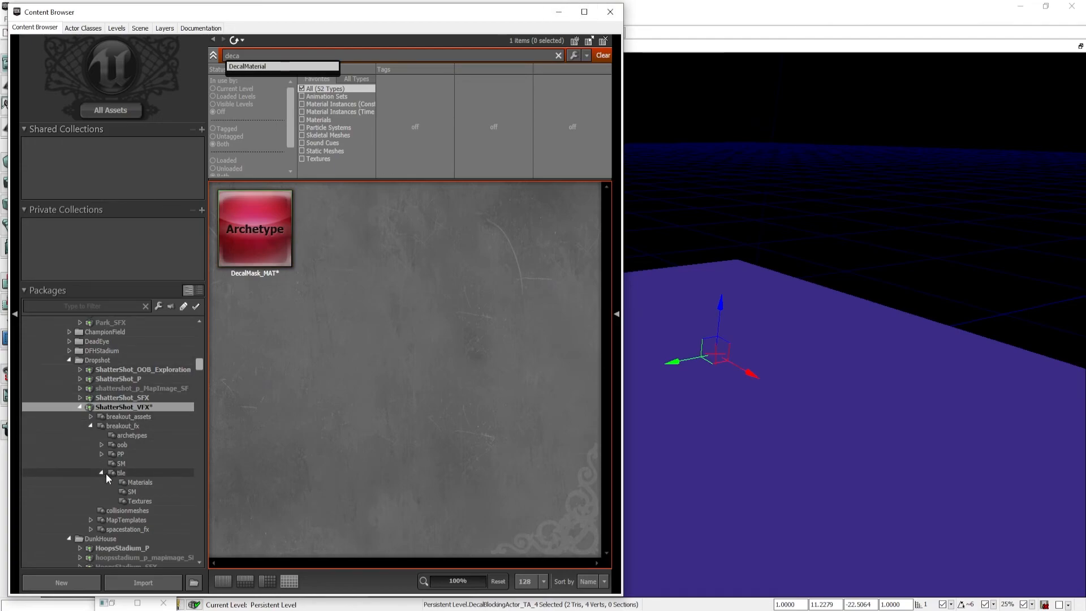
left_click(134, 498)
left_click(136, 493)
left_click(138, 405)
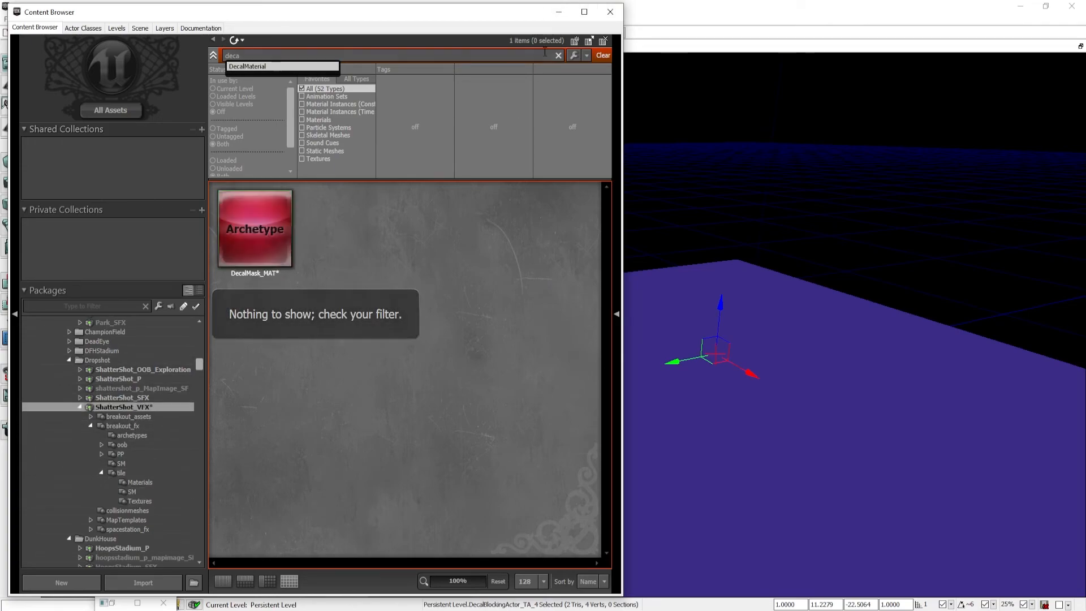
left_click(559, 55)
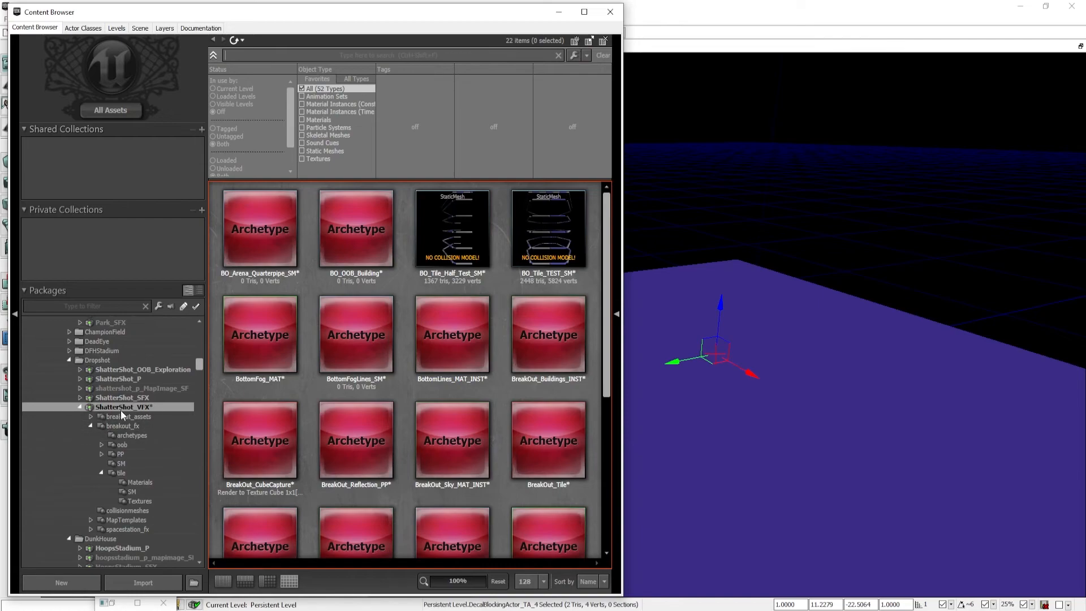
- Examine the static meshes in ShatterShot_VFX's breakout_fx tile SM group, including BO_Tile_TEST_SM, and minimize the Content Browser
left_click(137, 484)
left_click(134, 490)
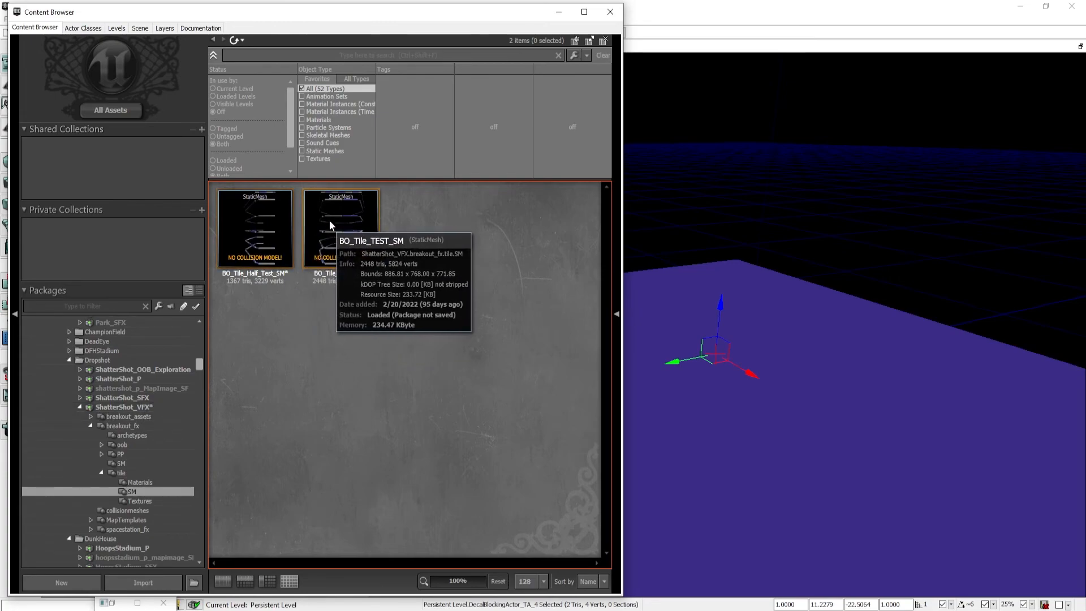
left_click(559, 12)
- Save the TutorialSeriesV2 map with the finished decal blocking plane
right_click_drag(453, 170, 472, 203)
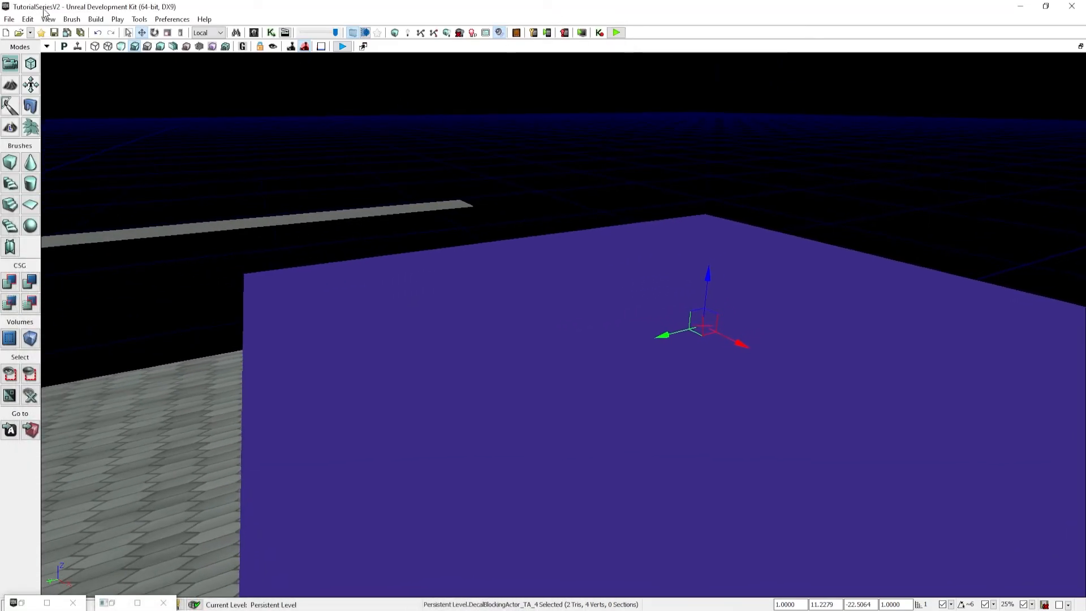
left_click(10, 19)
left_click(39, 62)
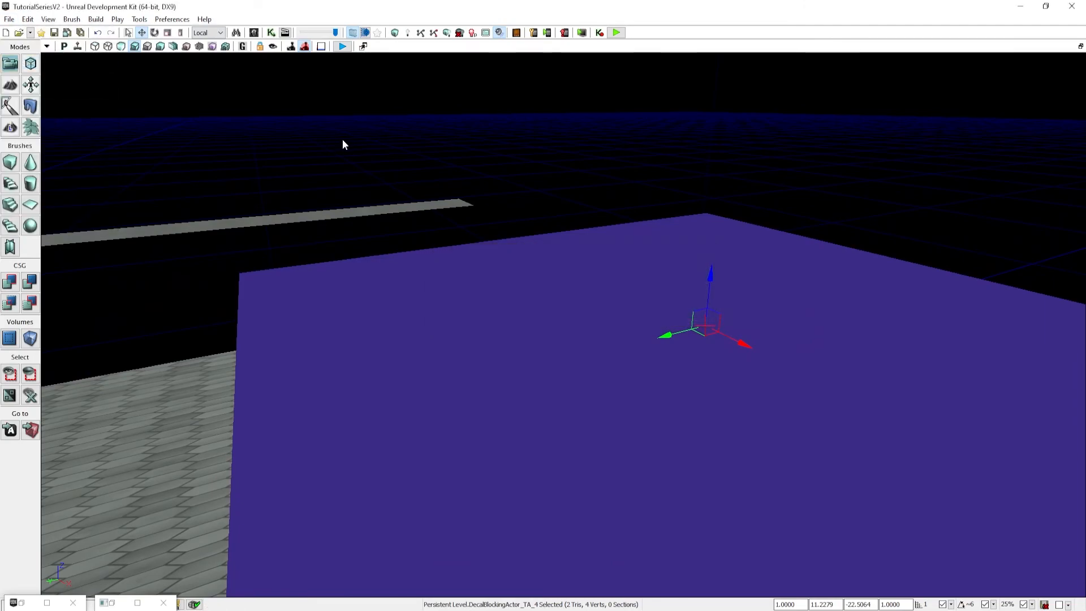
mouse_move(380, 171)
right_mouse_down()
mouse_move(317, 164)
mouse_move(366, 172)
right_mouse_up()
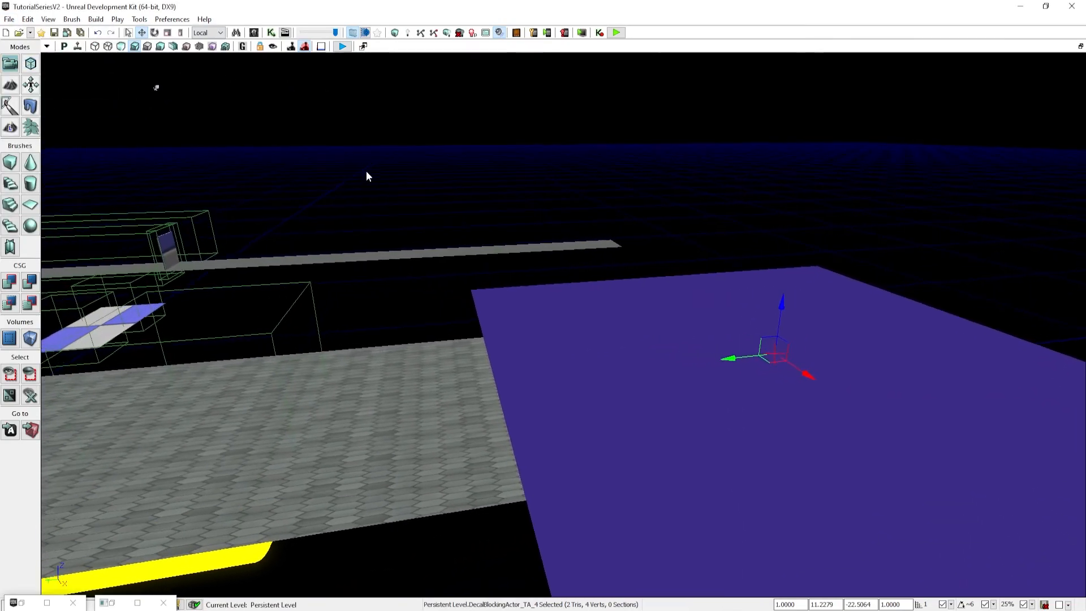
right_click_drag(514, 368, 890, 100)
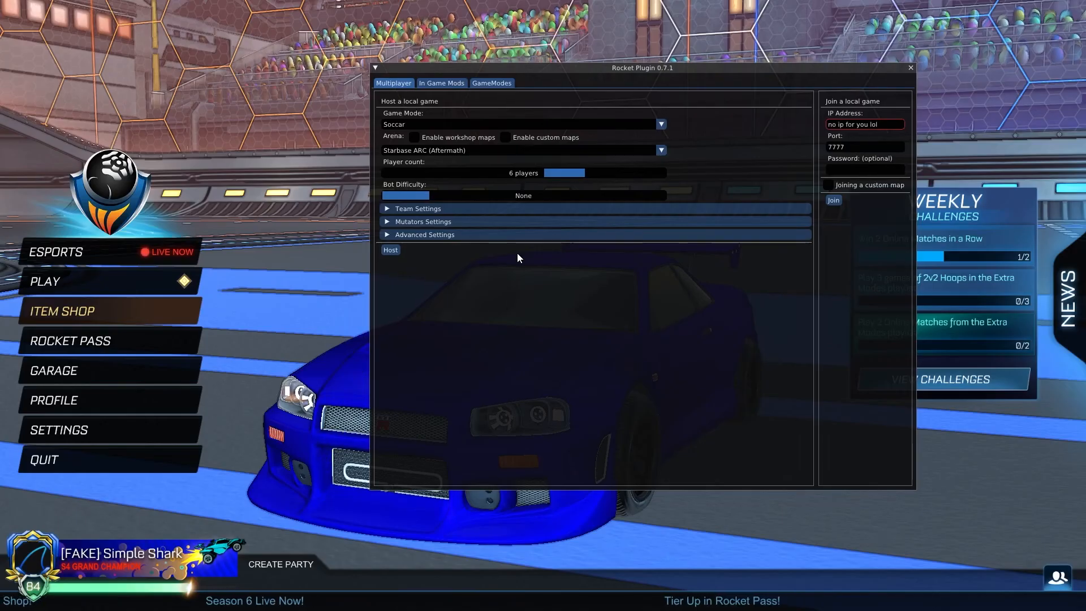
- Switch to Rocket League and set Rocket Plugin's local game to the Utopia Retro arena with the Dropshot game mode
left_click_drag(517, 259, 526, 281)
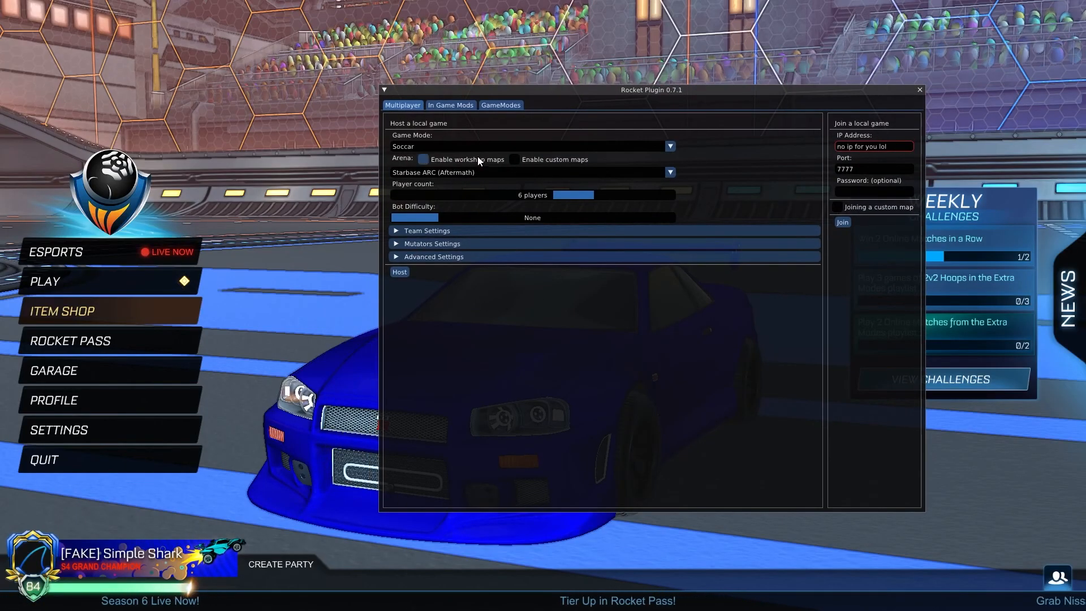
left_click(402, 174)
type("retro")
left_click(413, 197)
left_click(419, 145)
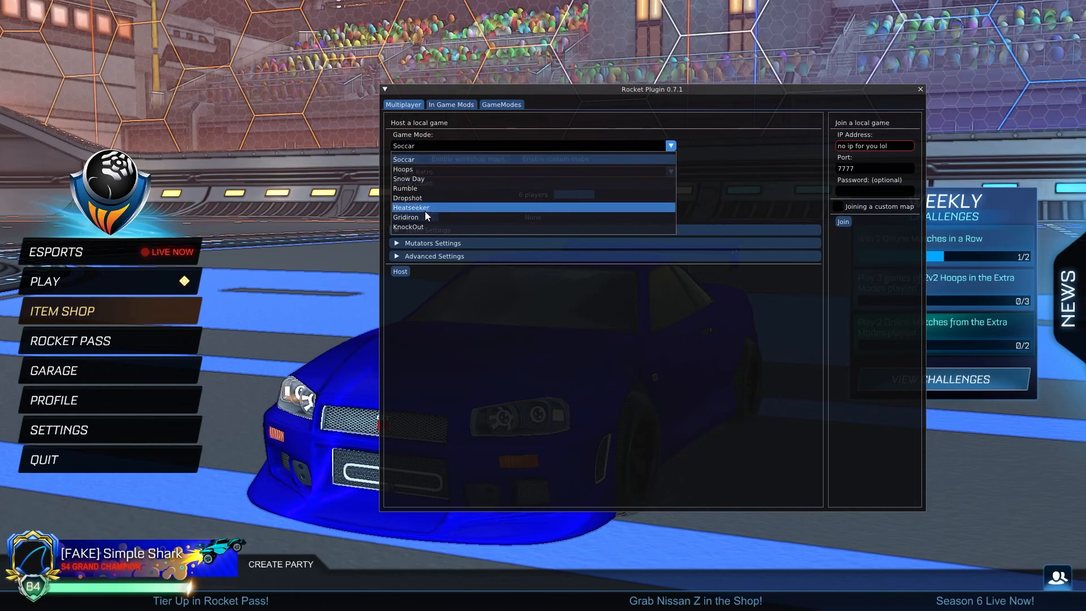
left_click(421, 198)
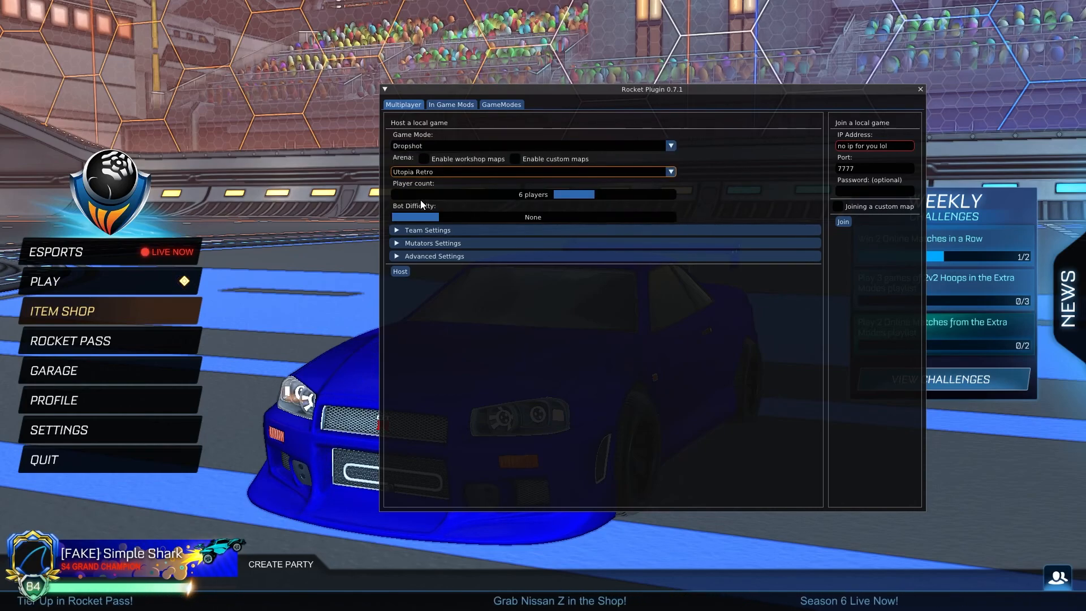
- Load the mutator preset with unlimited match length, unlimited boost, disabled demolish and 1 second respawn, and host the match
left_click(457, 243)
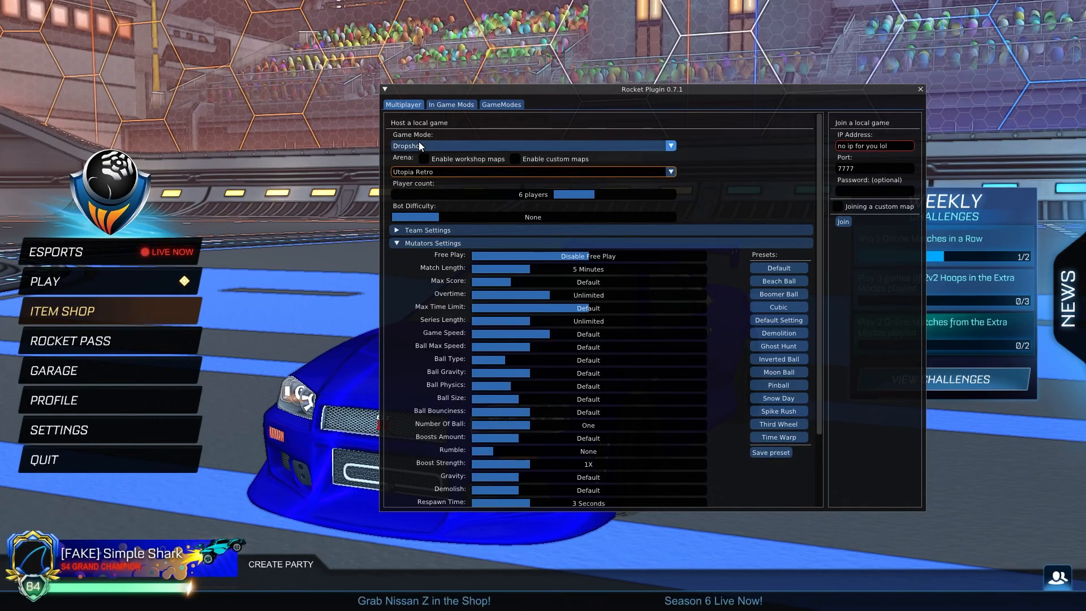
left_click(790, 332)
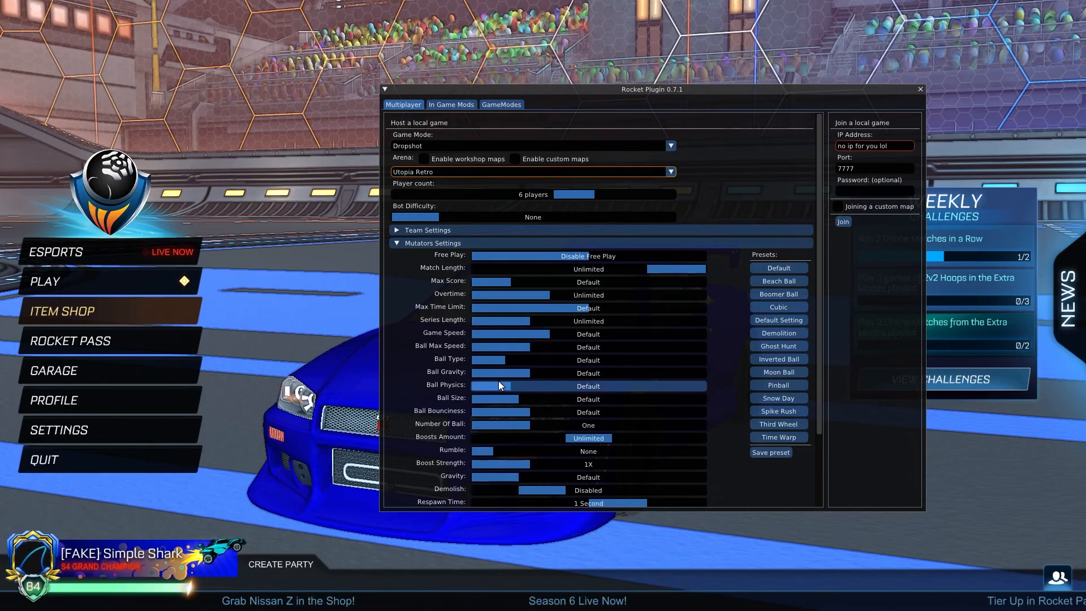
scroll(498, 381, "down", 3)
left_click(400, 498)
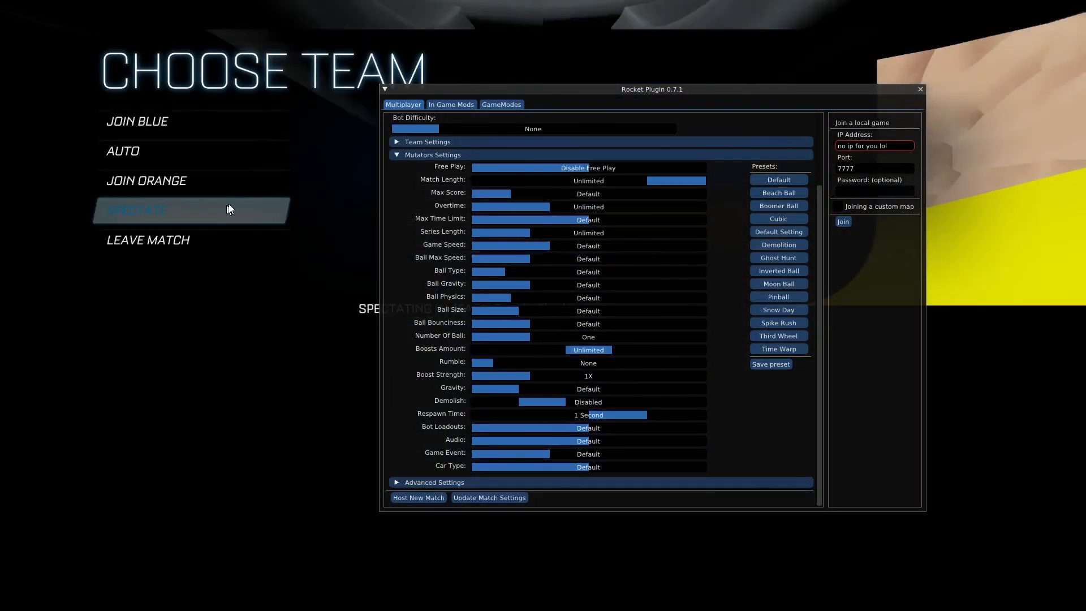
- Close the plugin window and join the blue team in the hosted match, toggling the ball cam off and on
left_click(921, 90)
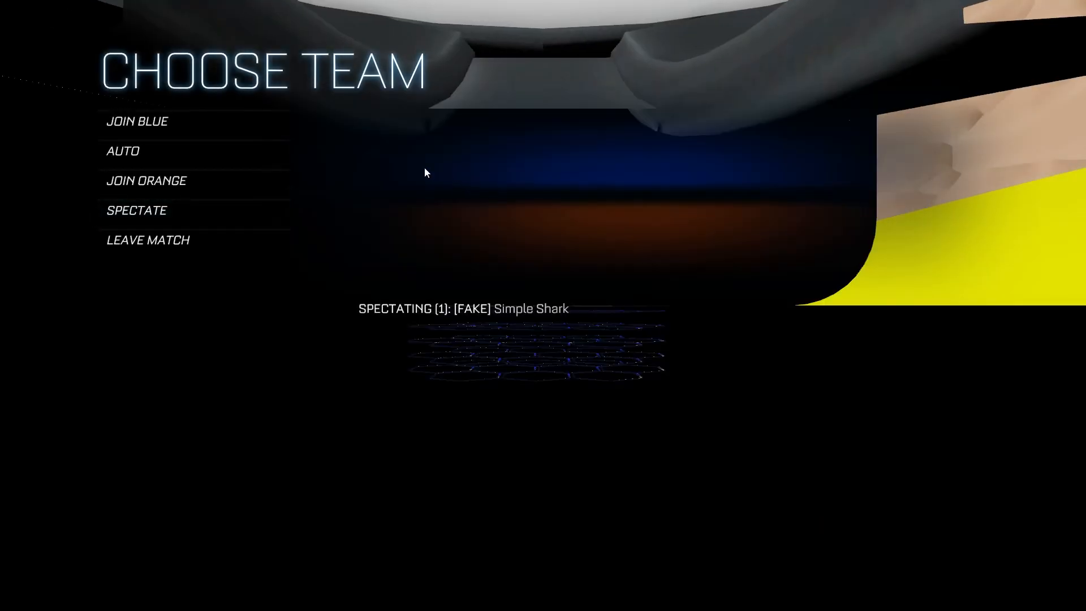
left_click(236, 115)
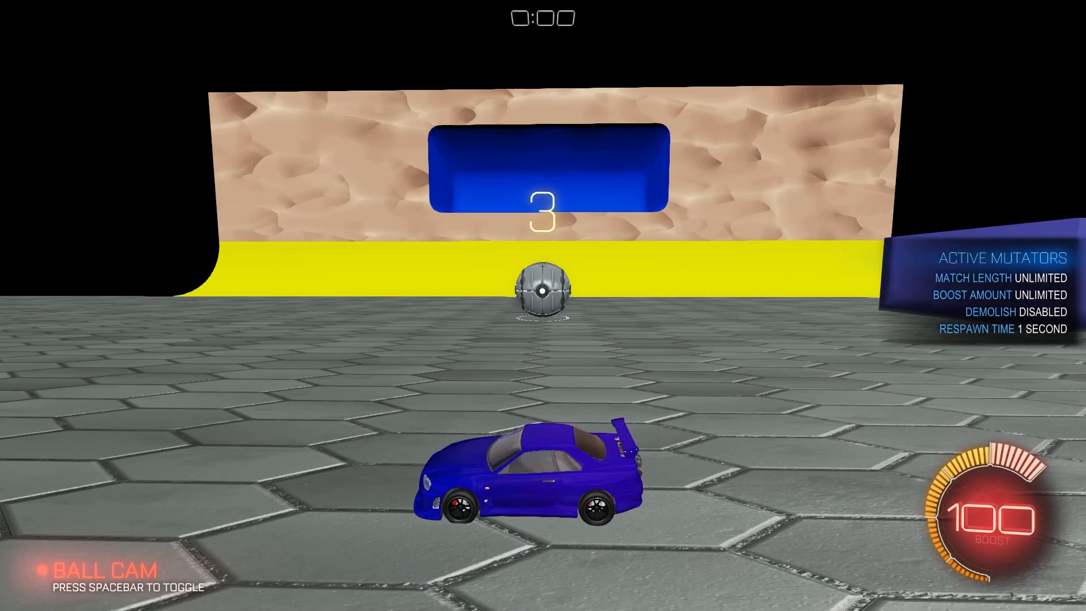
key("space")
key("space")
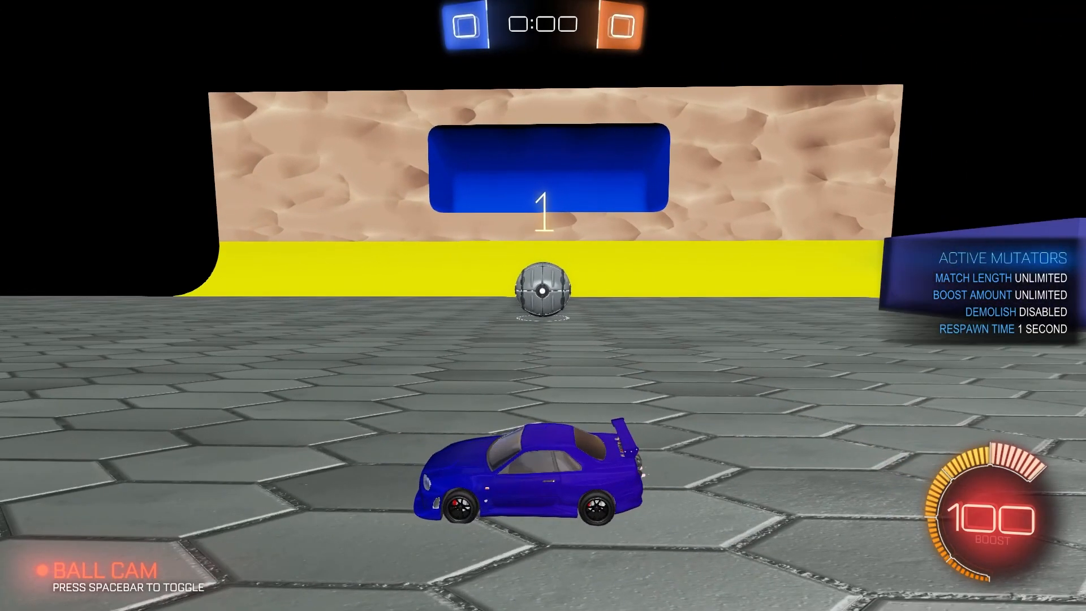